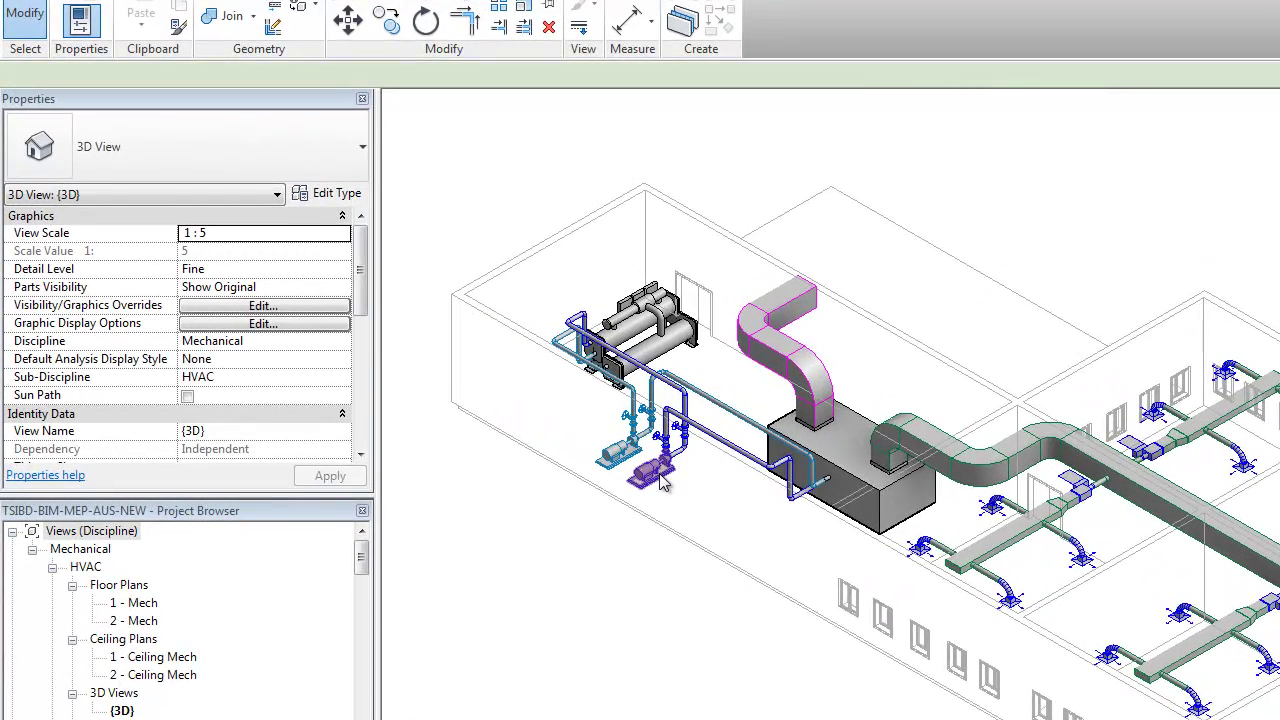
Review the Grundfos pump's type properties and close them without changes.
click(510, 389)
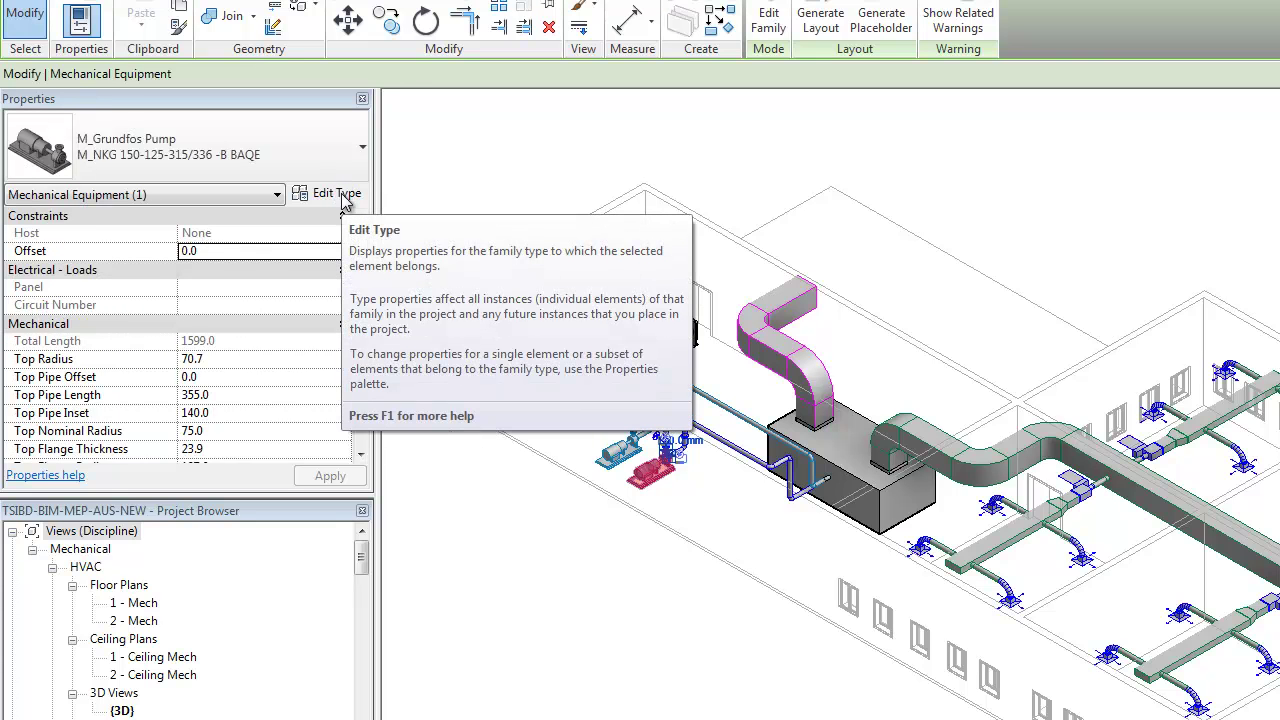
click(342, 197)
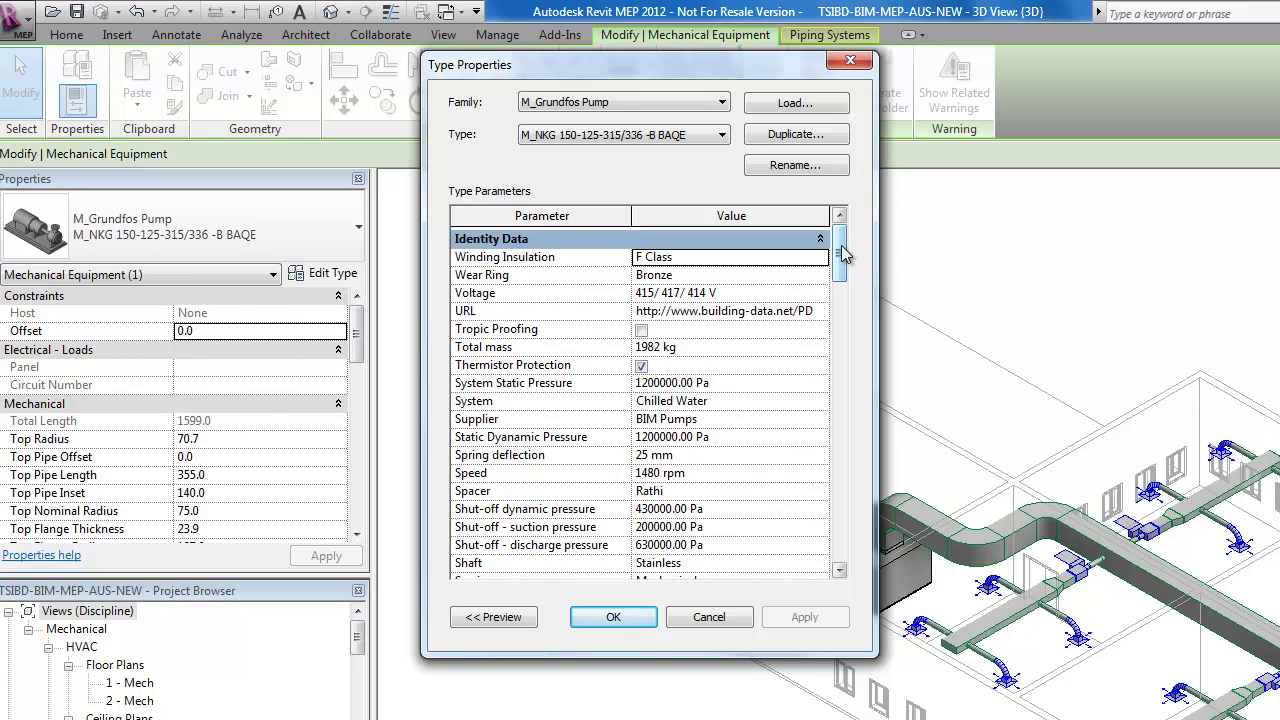
drag(843, 255, 843, 500)
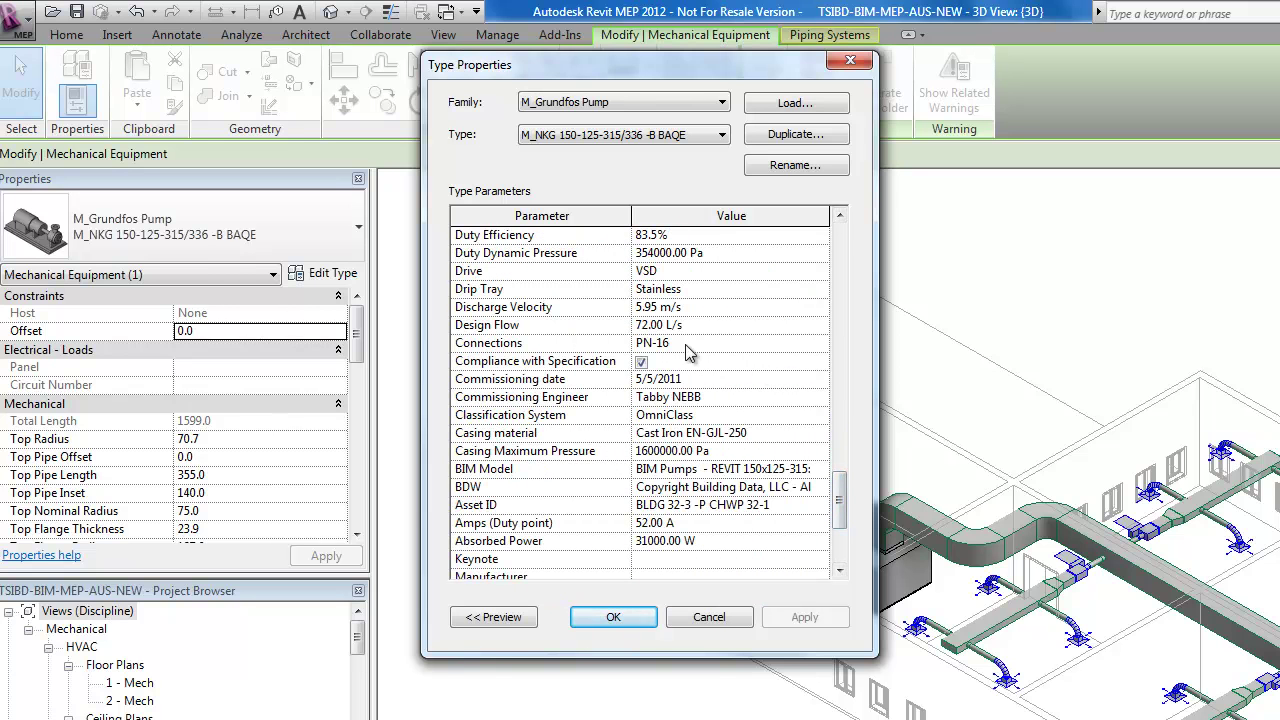
click(707, 619)
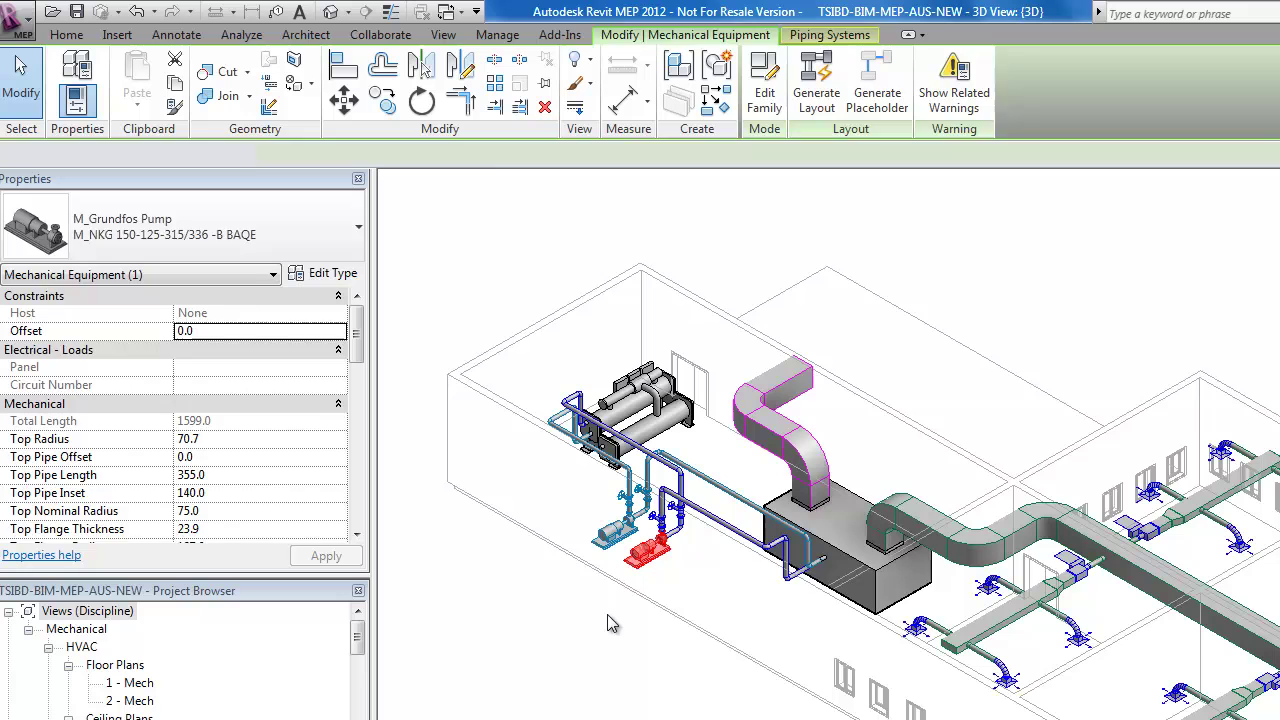
Select the globe valve on the chilled water return and edit its type's URL value.
click(612, 622)
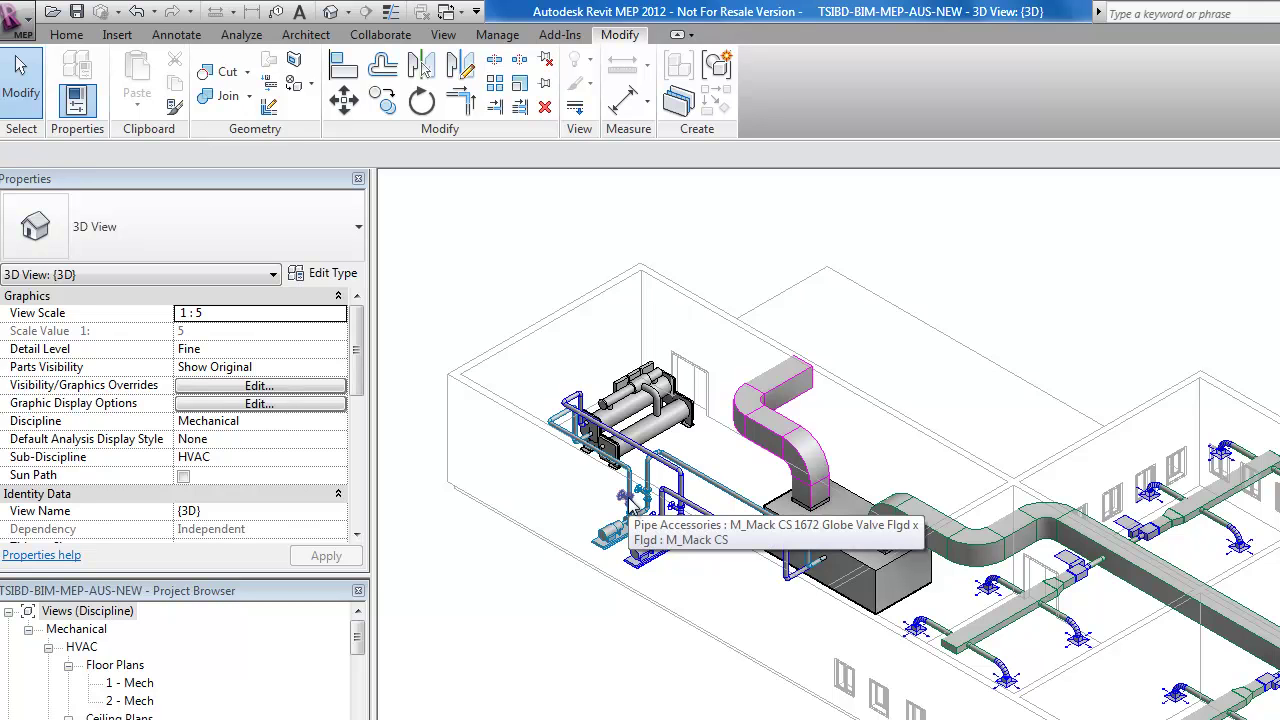
click(630, 503)
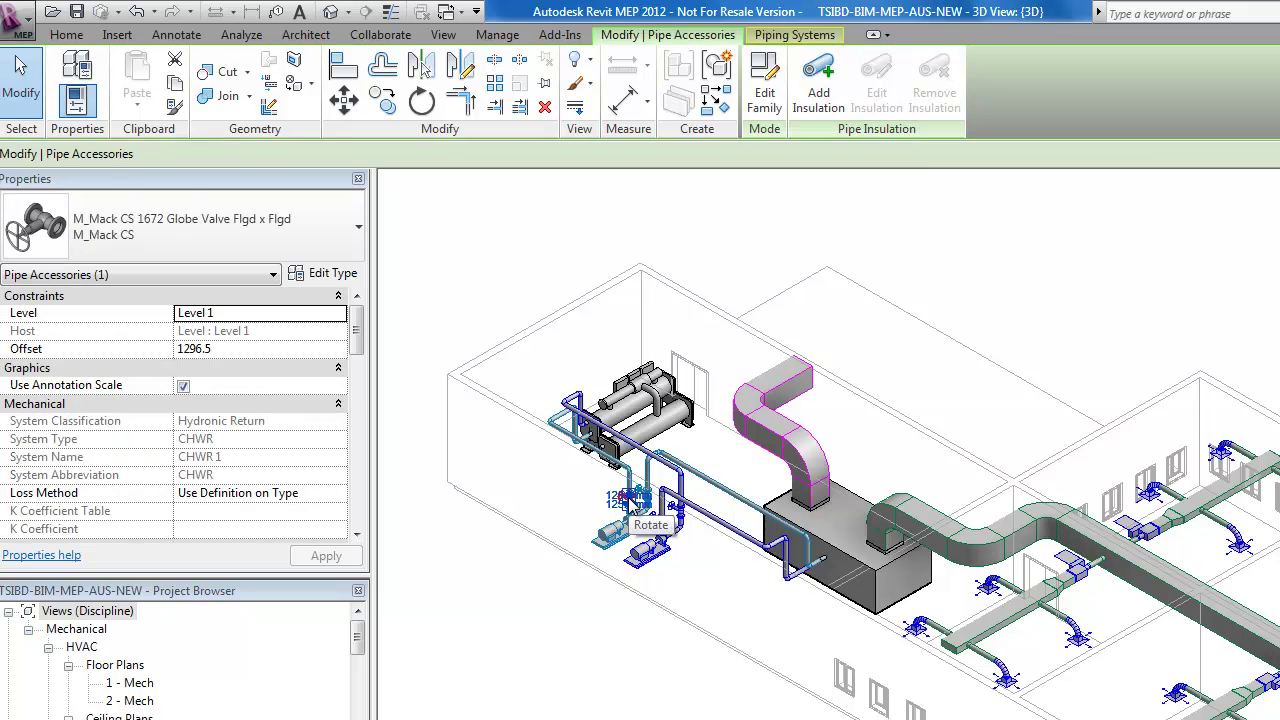
click(336, 274)
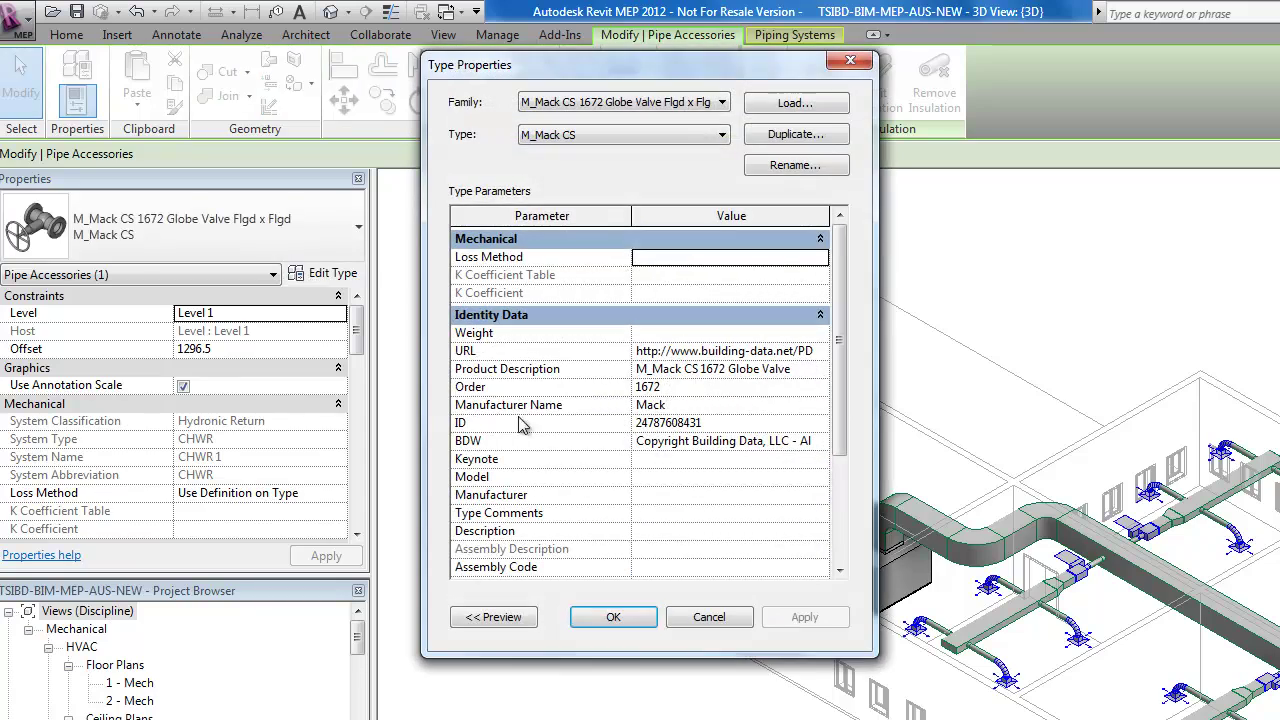
click(812, 351)
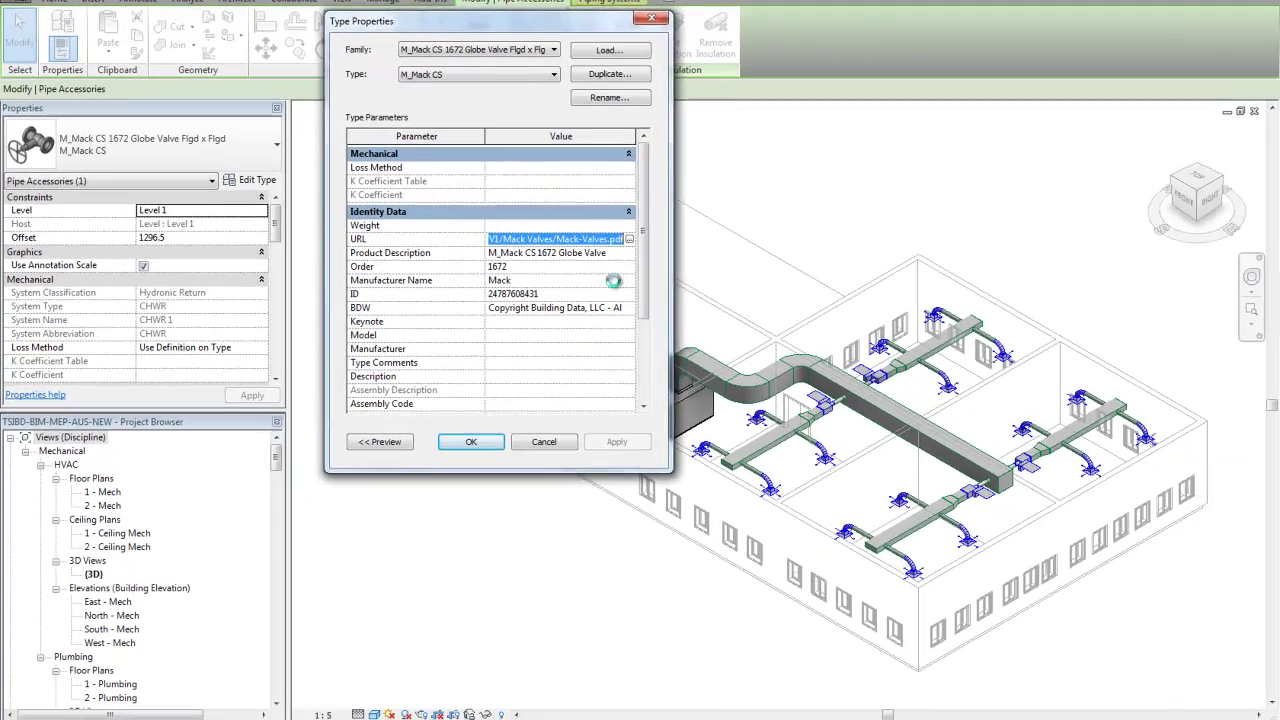
Open the valve's product URL and scroll through the Mack-Valves.pdf catalogue.
click(737, 302)
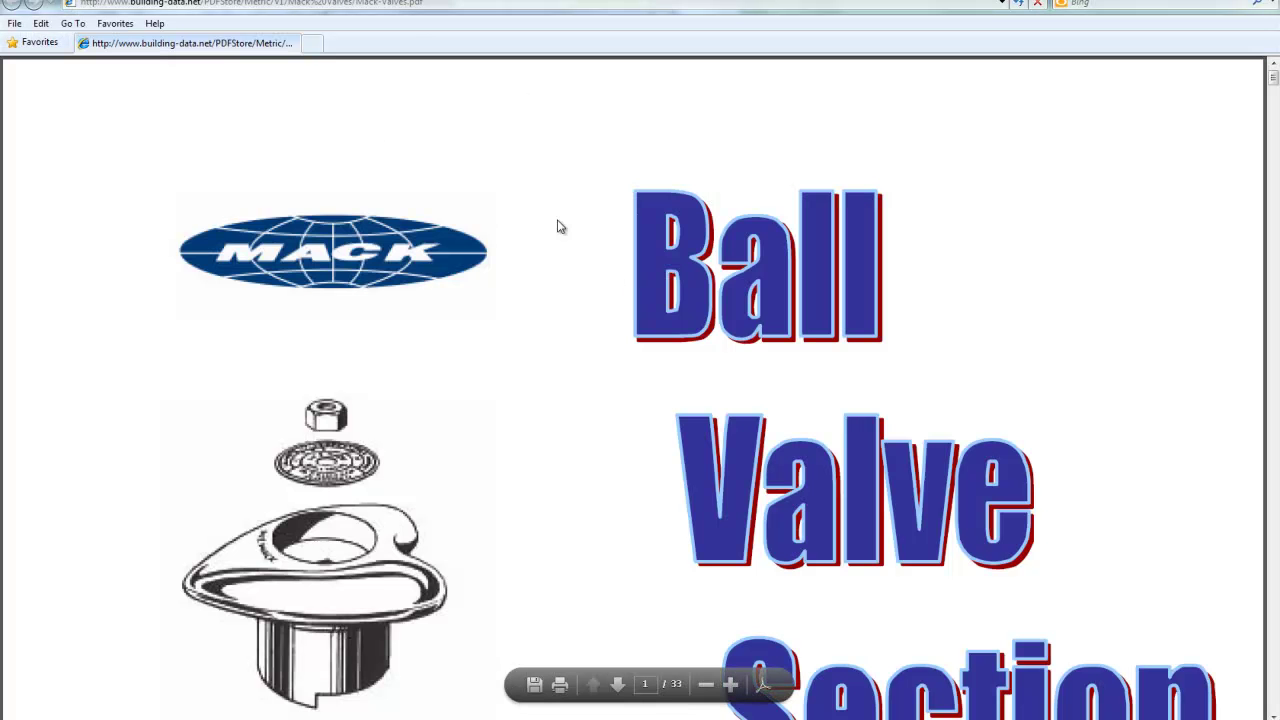
scroll(731, 400, down, 5)
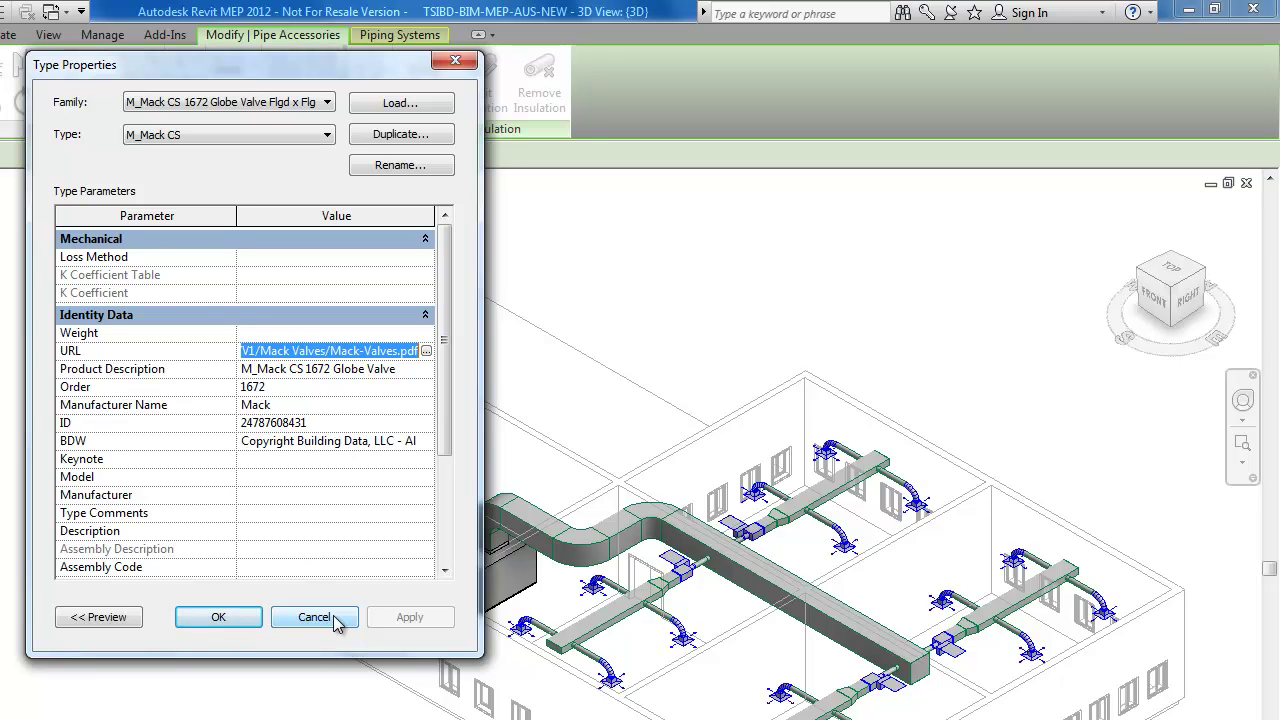
Cancel the globe valve's Type Properties and deselect the valve.
click(335, 620)
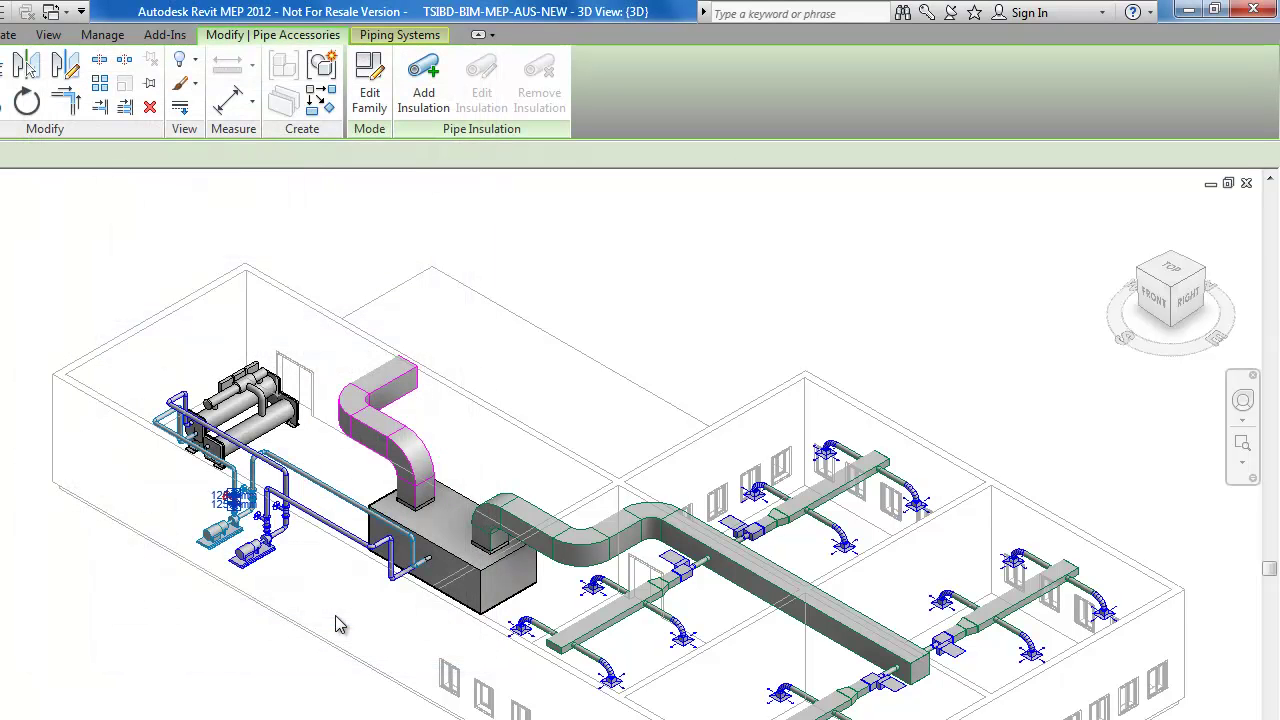
click(290, 704)
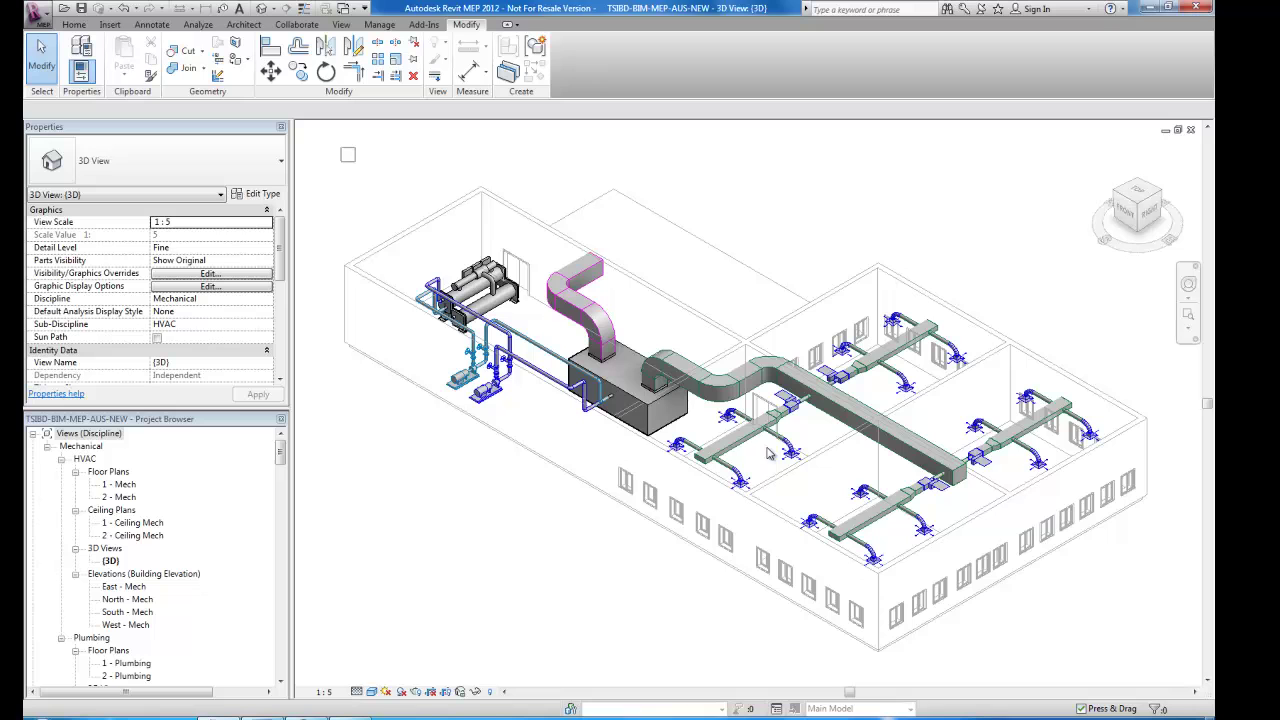
Window-select all 157 system elements and store them as design-line elements.
drag(341, 147, 1156, 604)
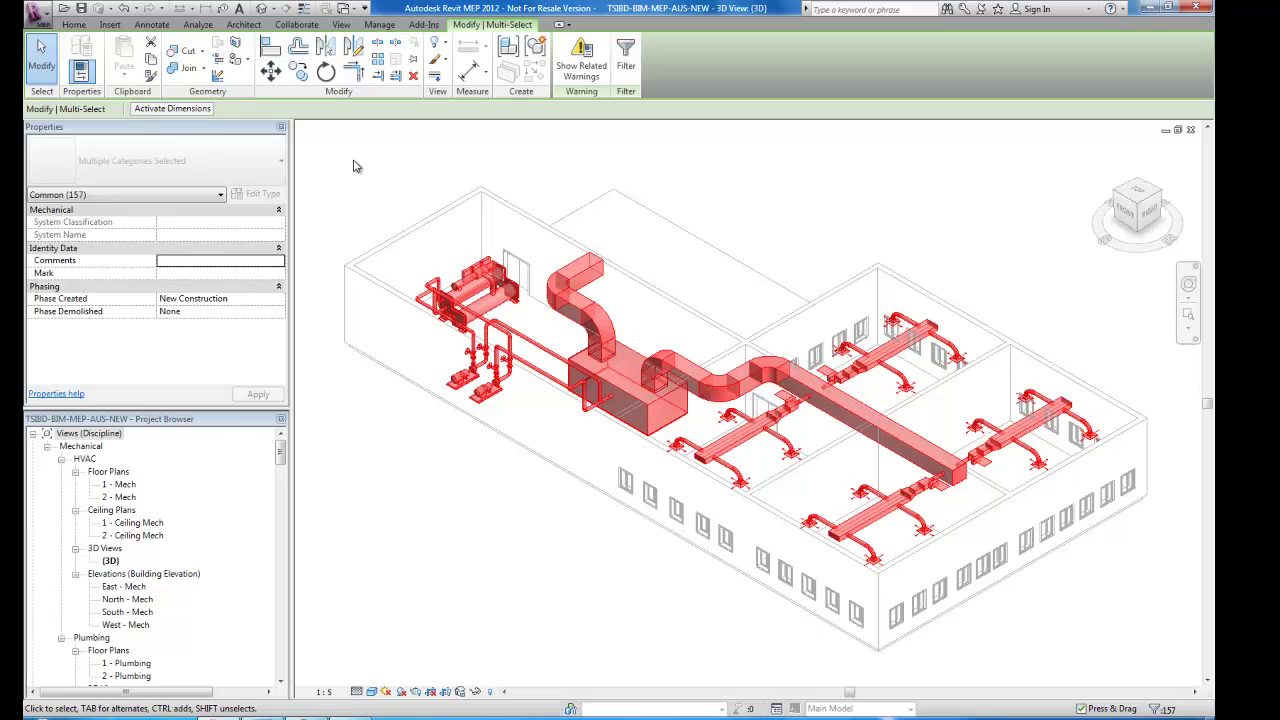
click(440, 28)
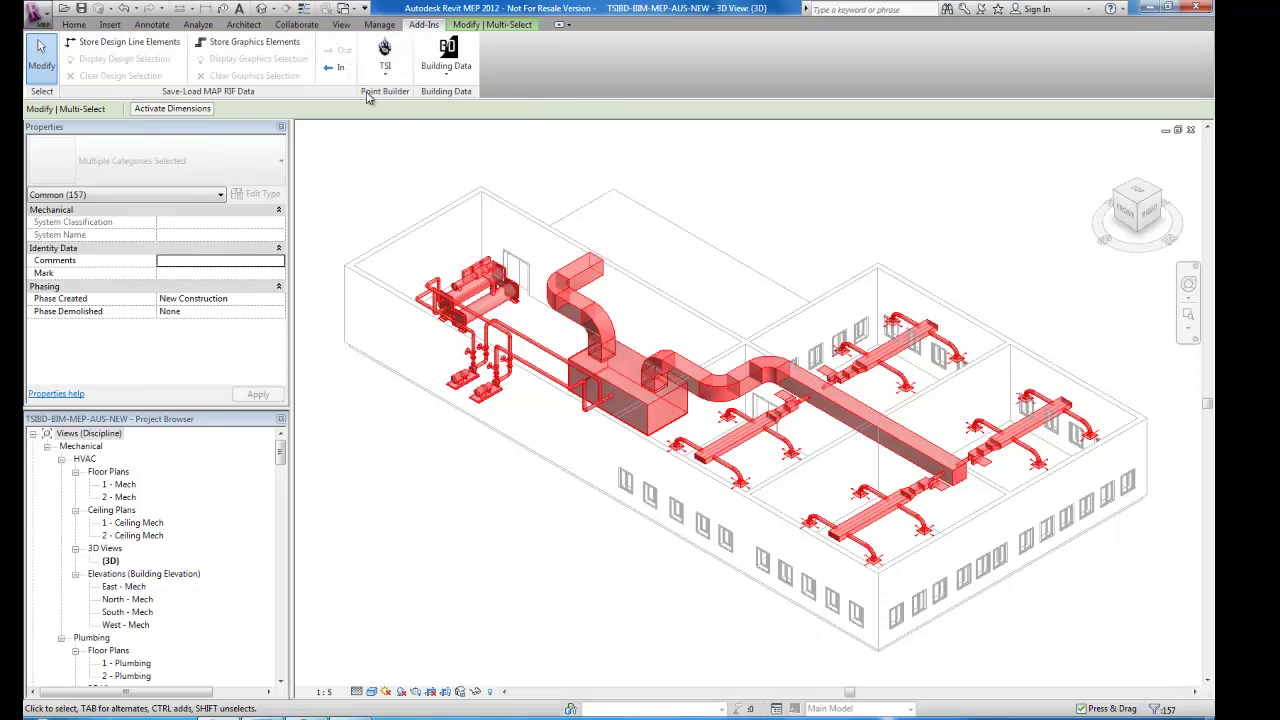
click(125, 42)
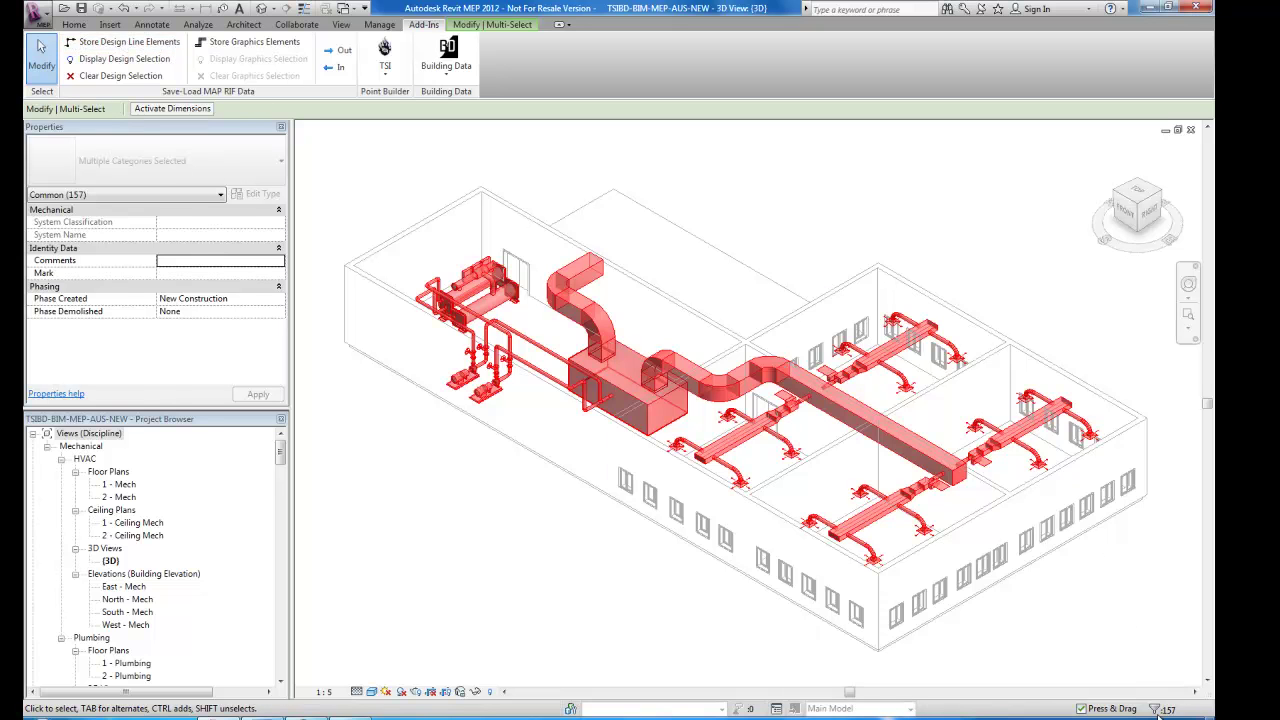
Filter out ducts, duct fittings, pipes and pipe fittings and accessories, leaving 40 elements.
click(1157, 708)
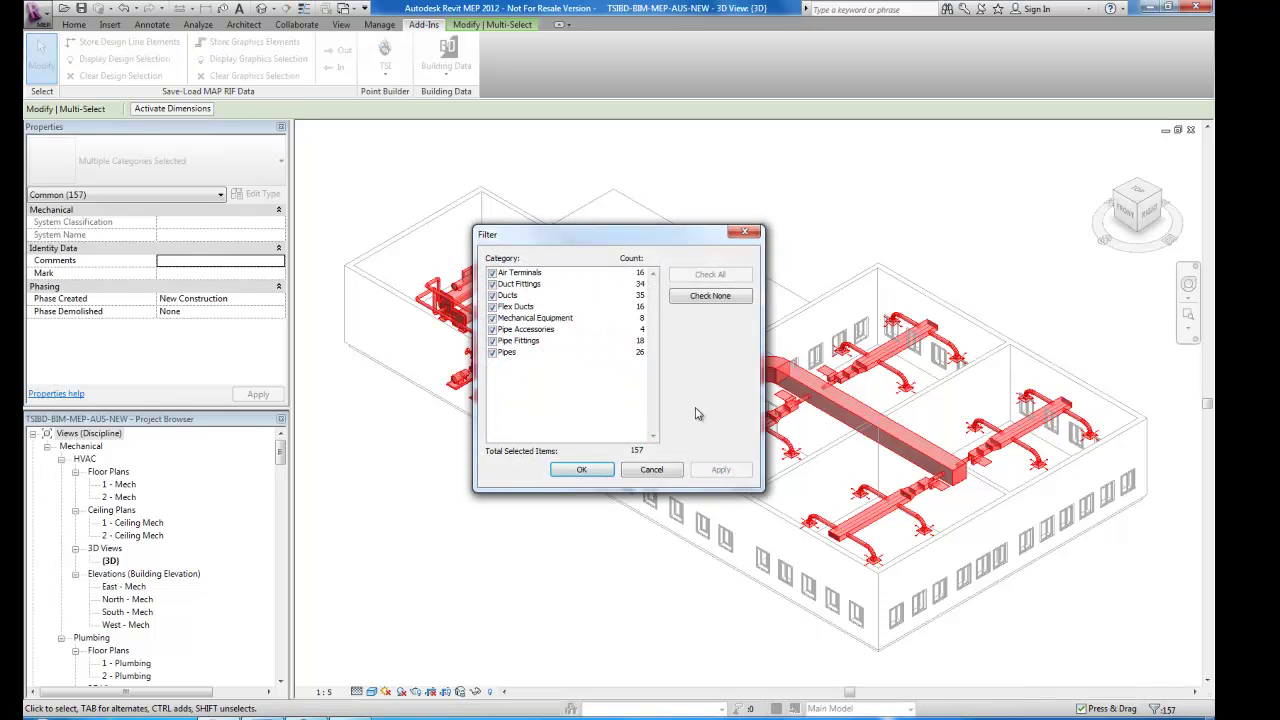
click(492, 295)
click(492, 295)
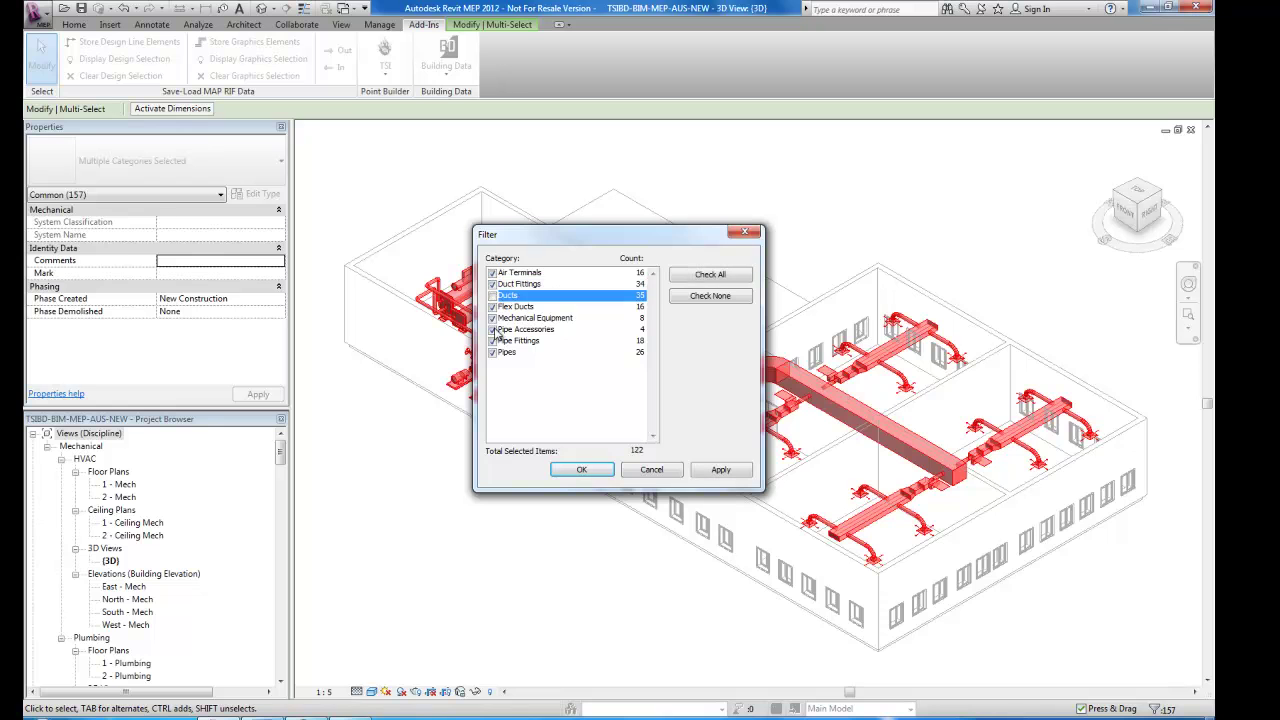
click(492, 329)
click(492, 341)
click(492, 352)
click(584, 470)
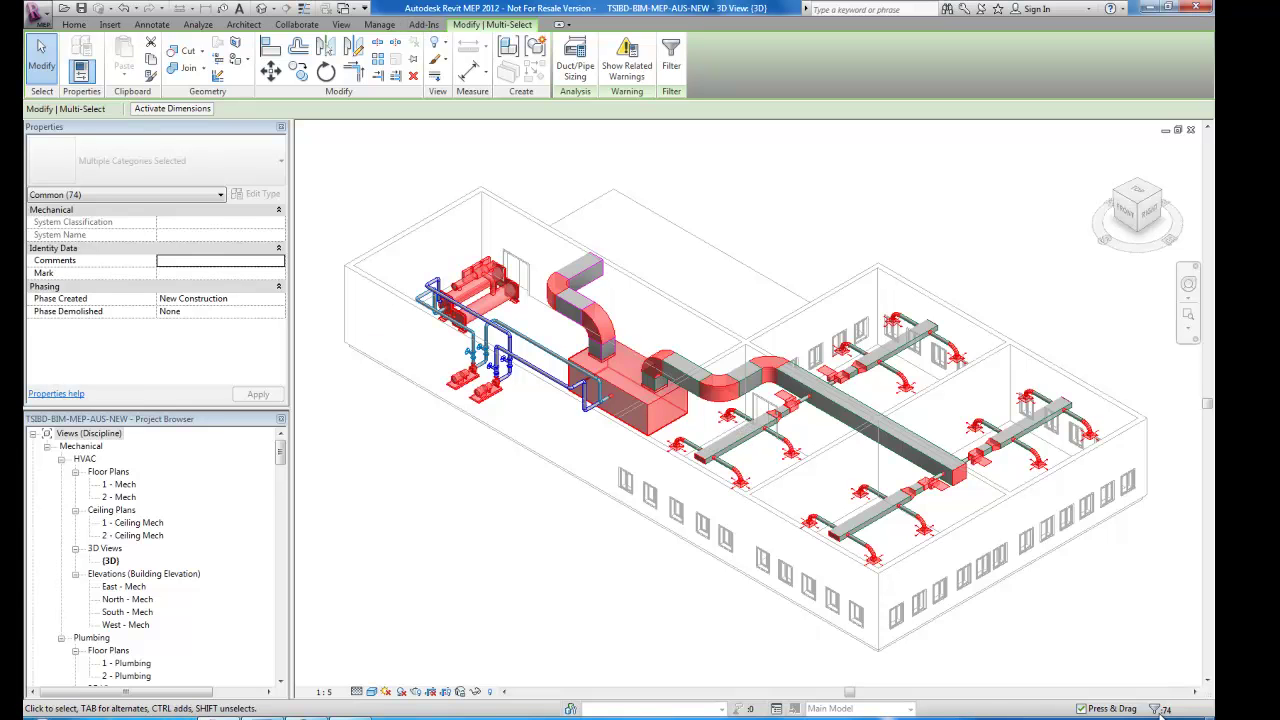
click(1157, 708)
click(492, 284)
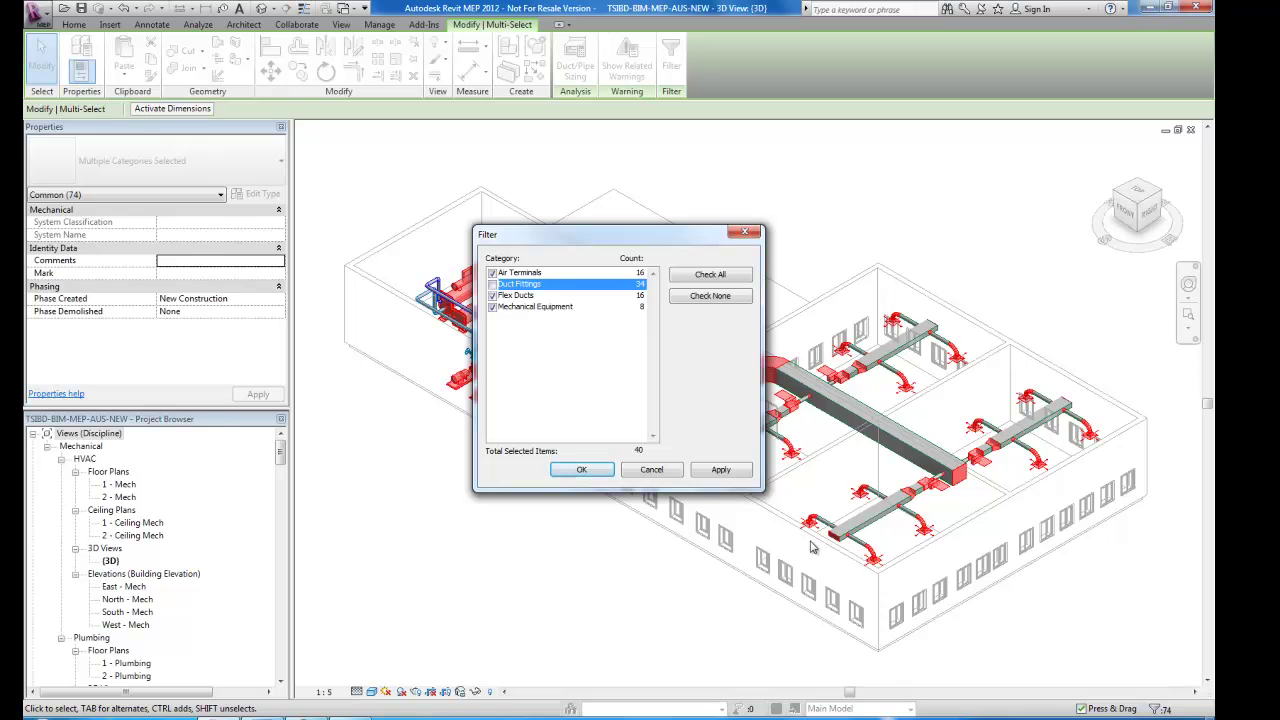
click(581, 469)
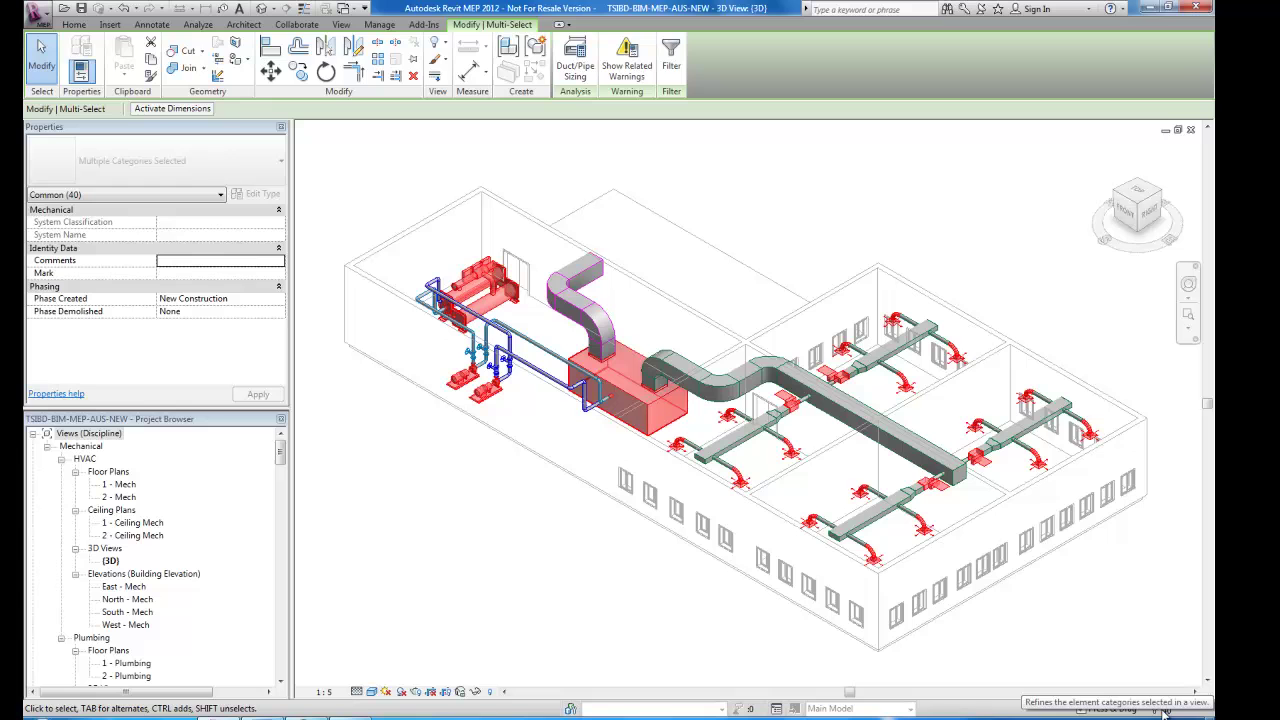
Store the 40 elements as graphics, export Design BIM to FAB-MEP AUS 5.RIF, then go to CADMAP.
click(423, 24)
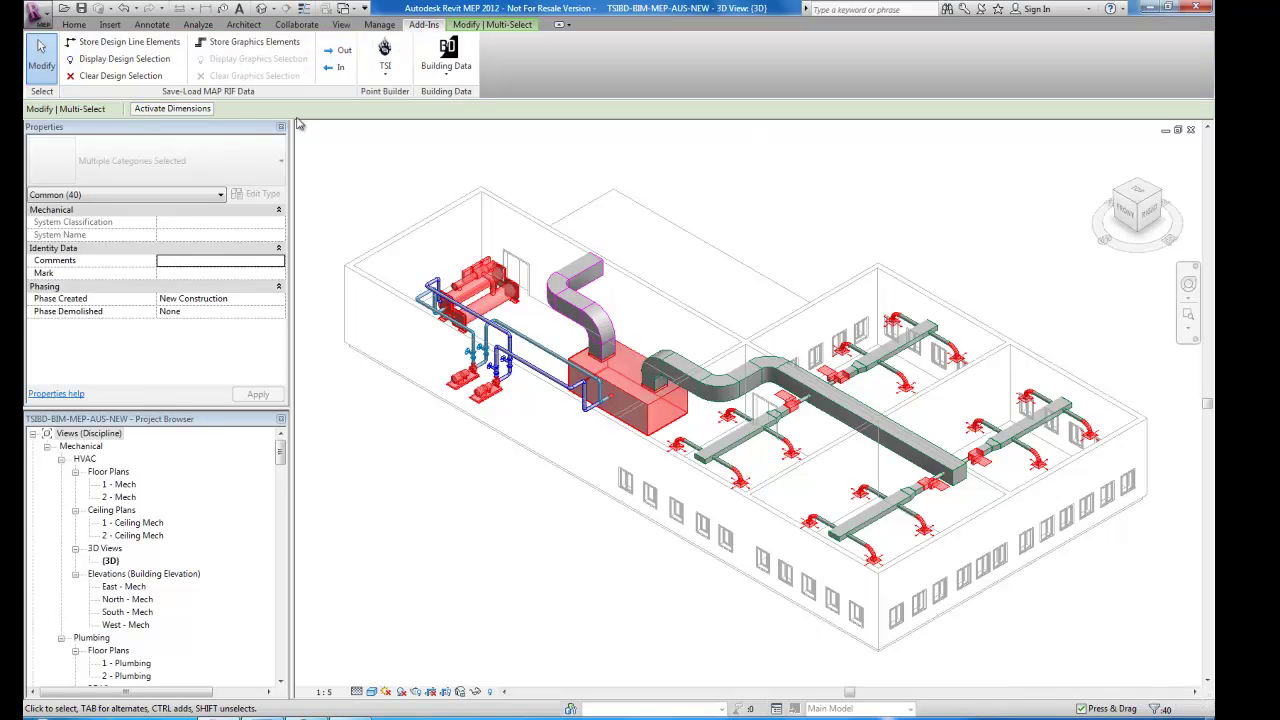
click(215, 44)
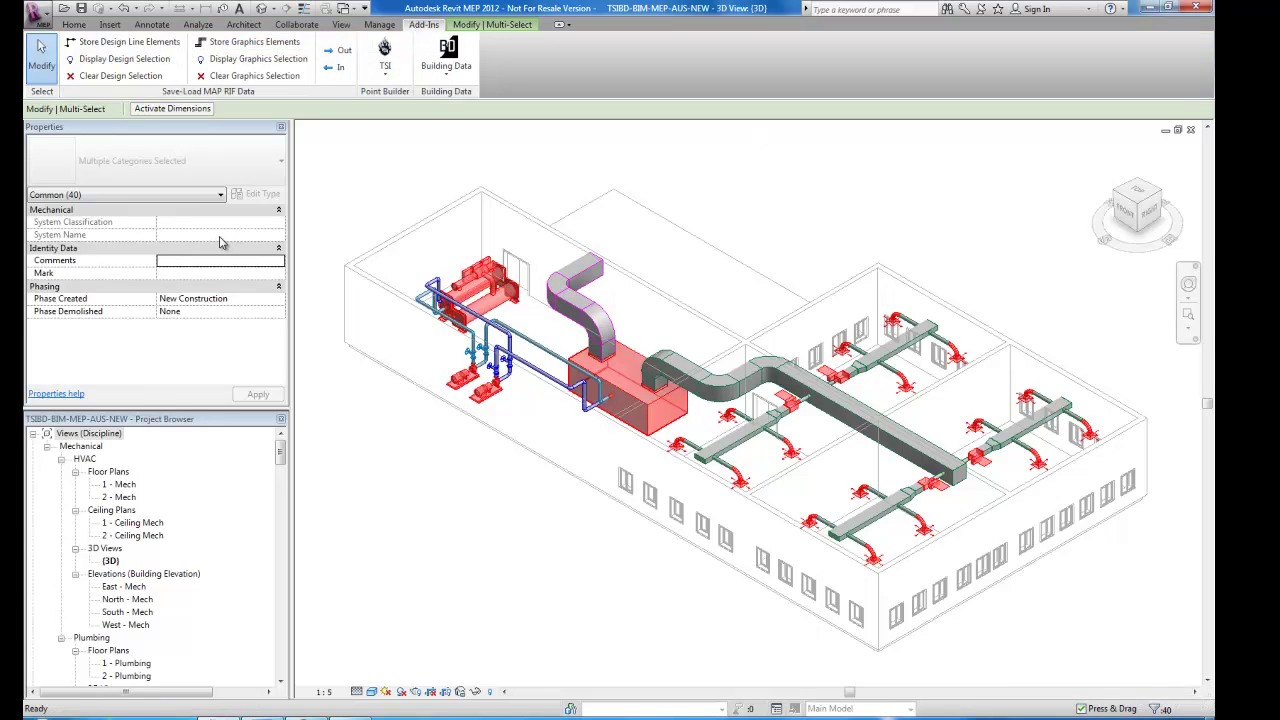
click(341, 54)
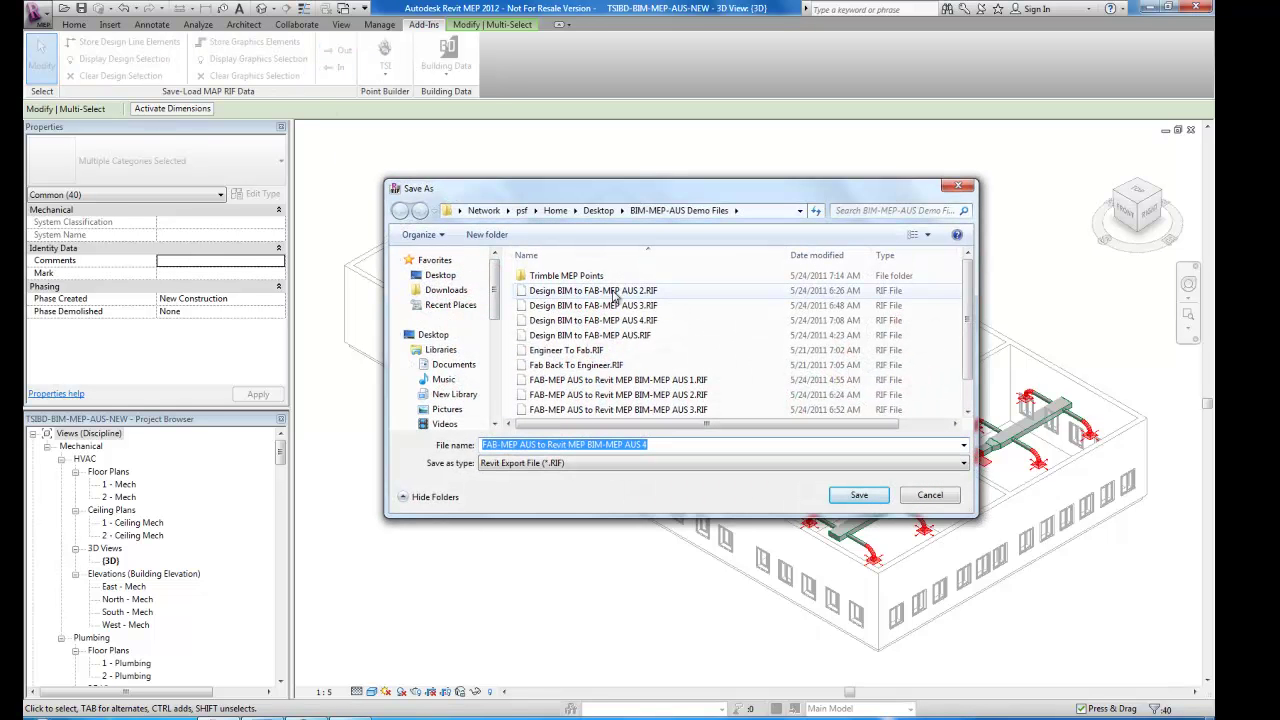
click(612, 291)
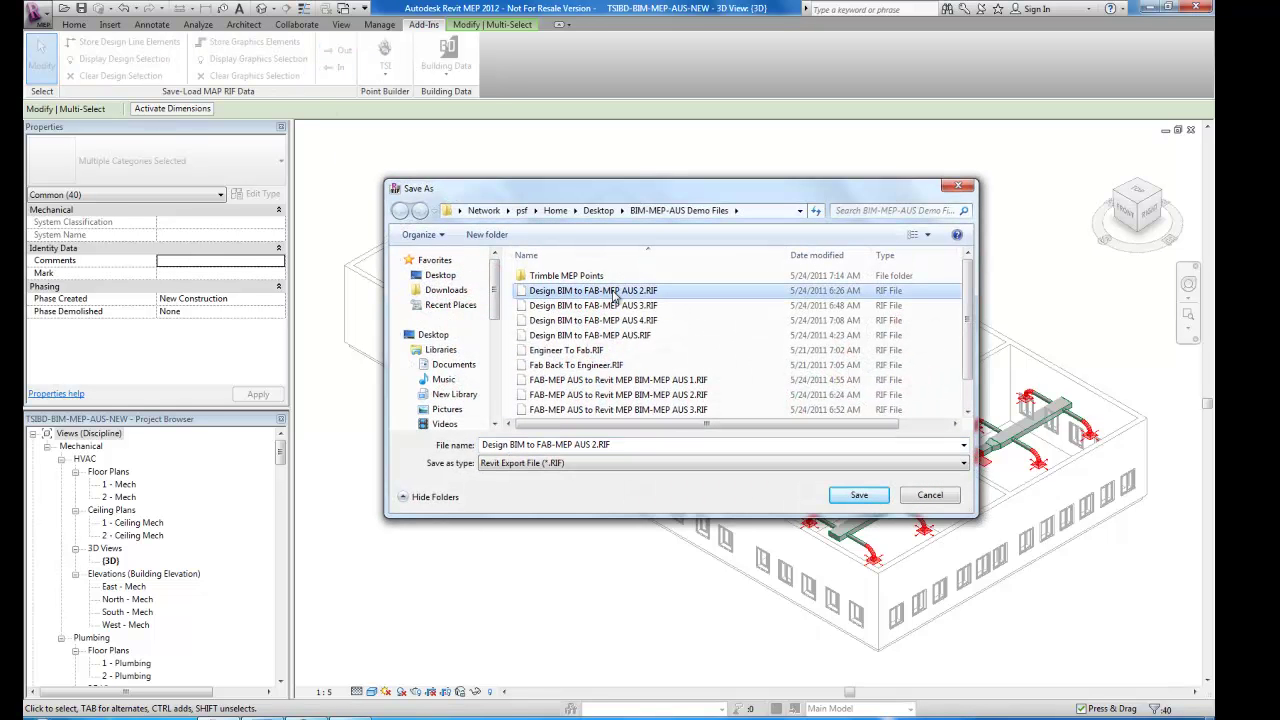
click(624, 444)
drag(592, 444, 624, 444)
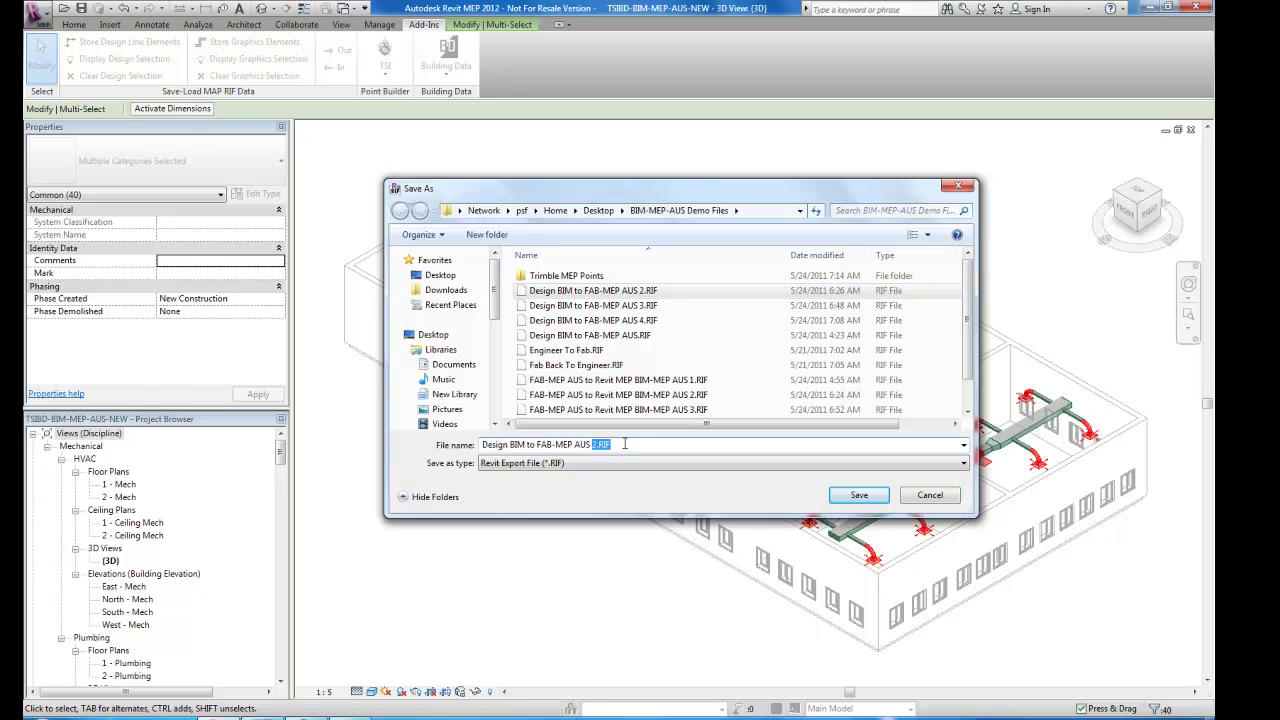
text(5)
click(857, 495)
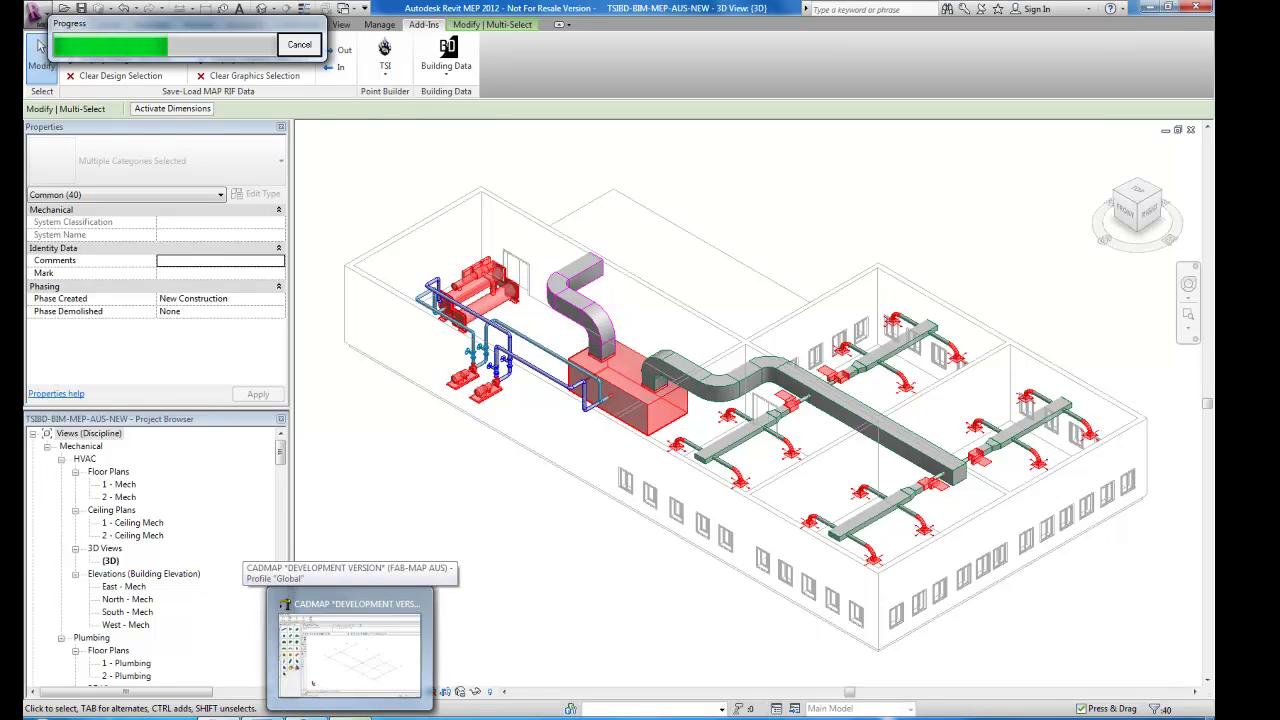
key(alt+Tab)
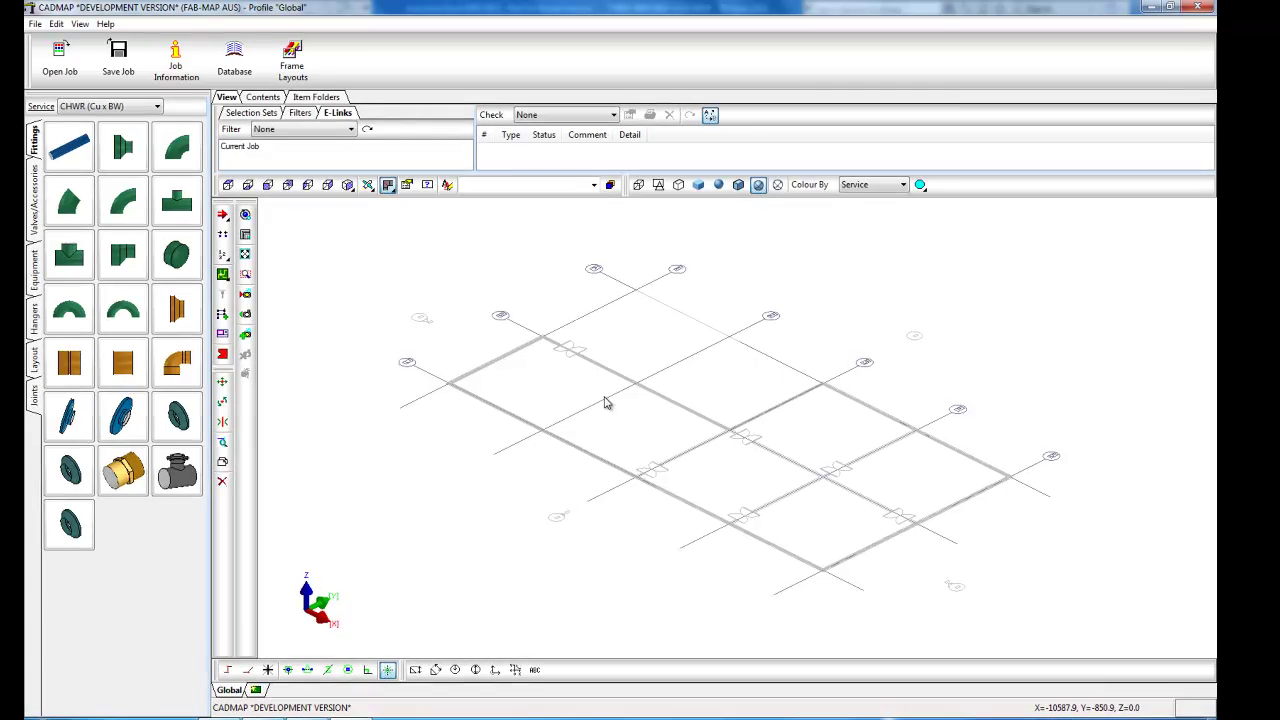
Process Design BIM to FAB-MEP AUS 5.RIF in CADMAP to show its Revit service mappings.
click(483, 261)
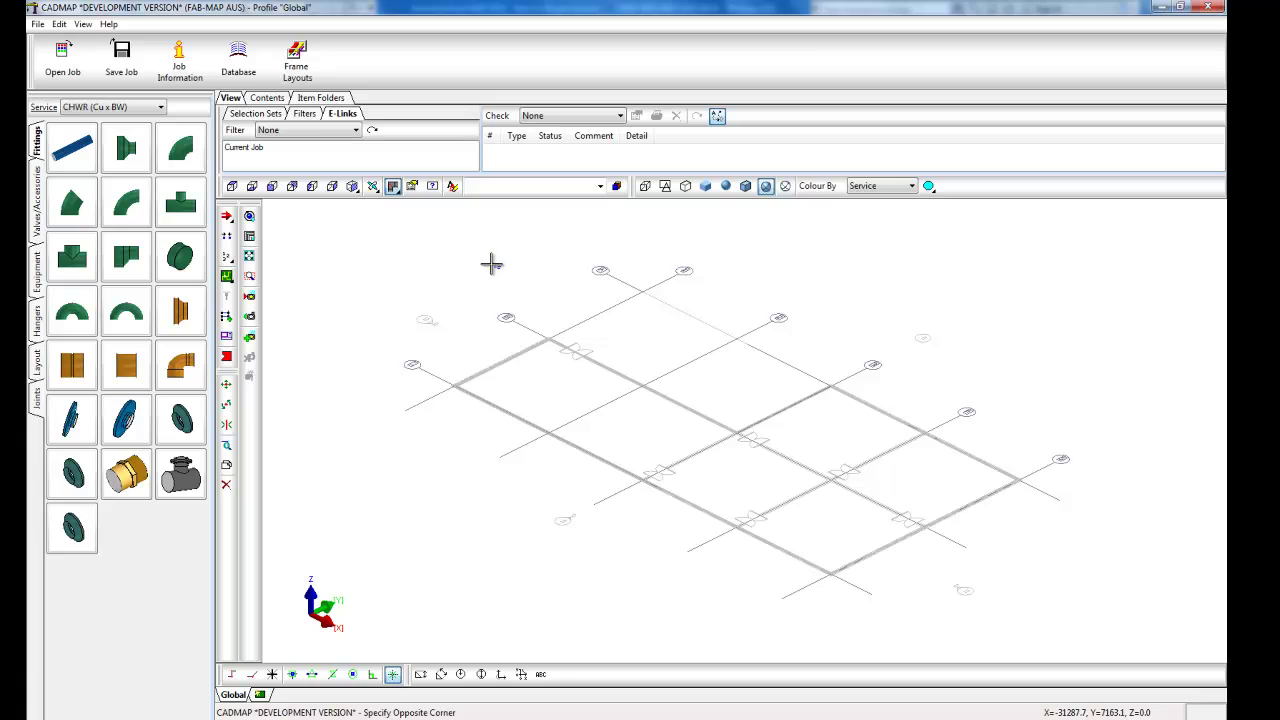
key(Escape)
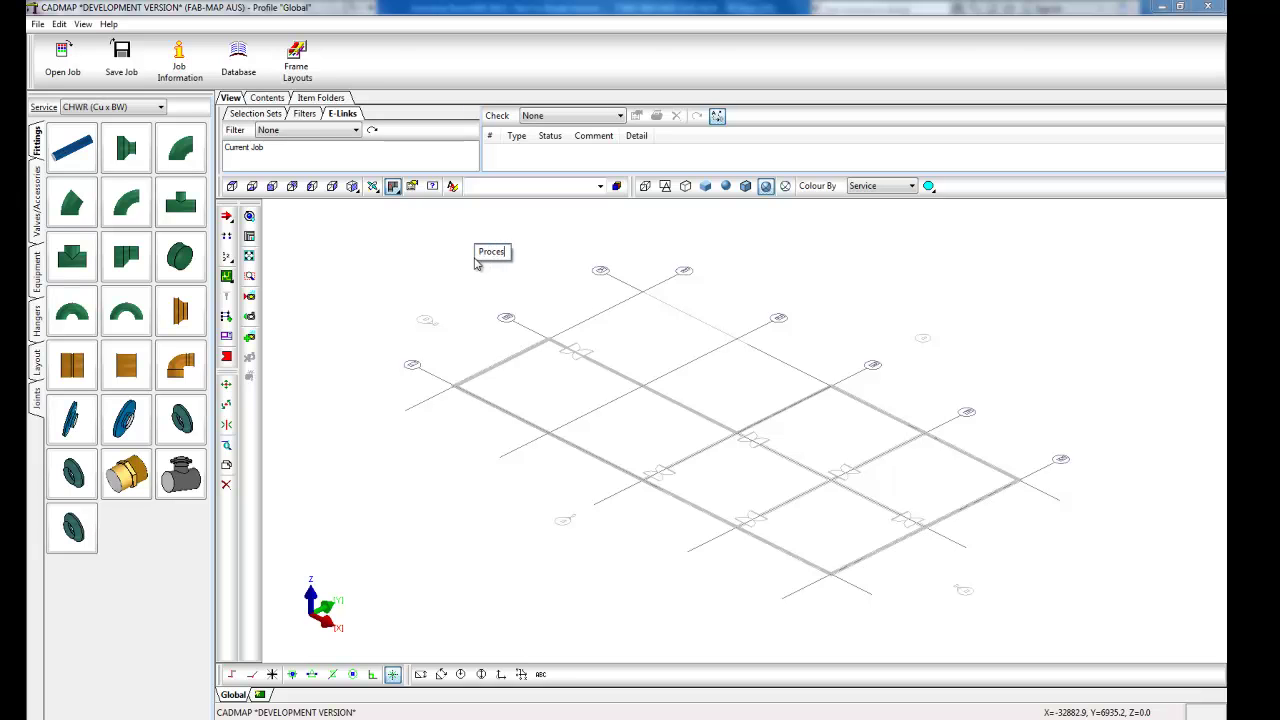
key(Return)
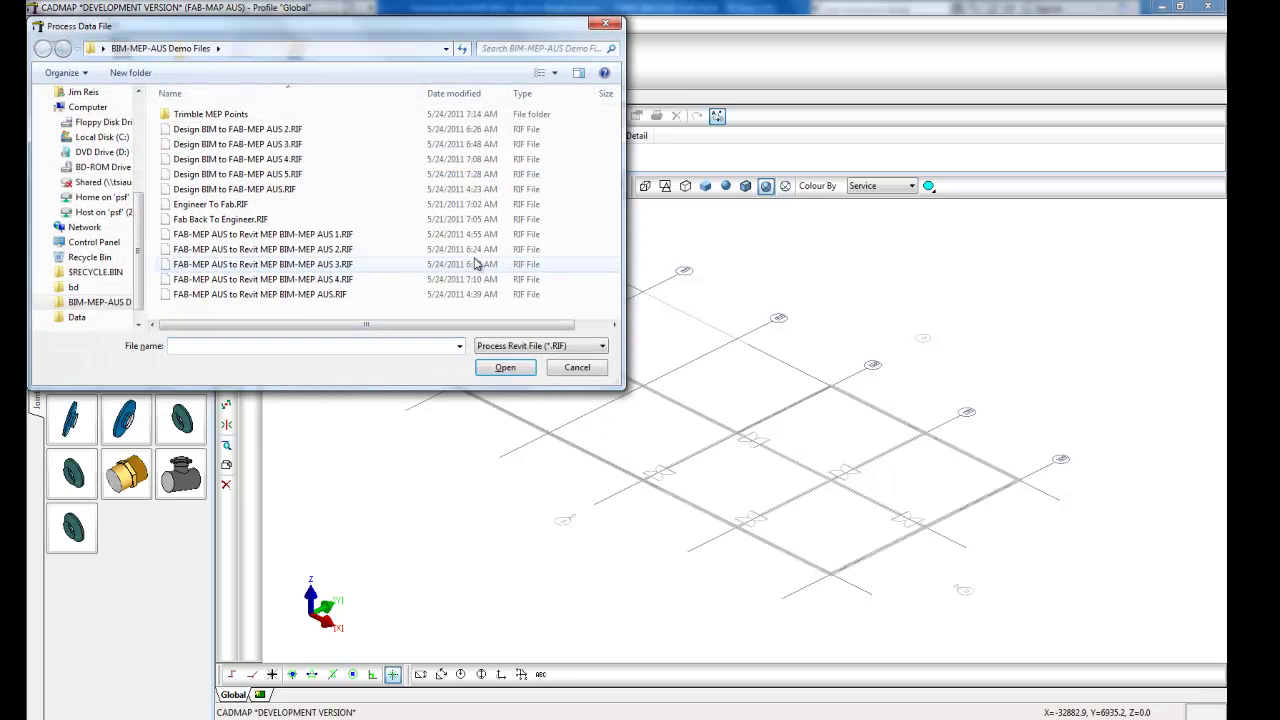
click(282, 174)
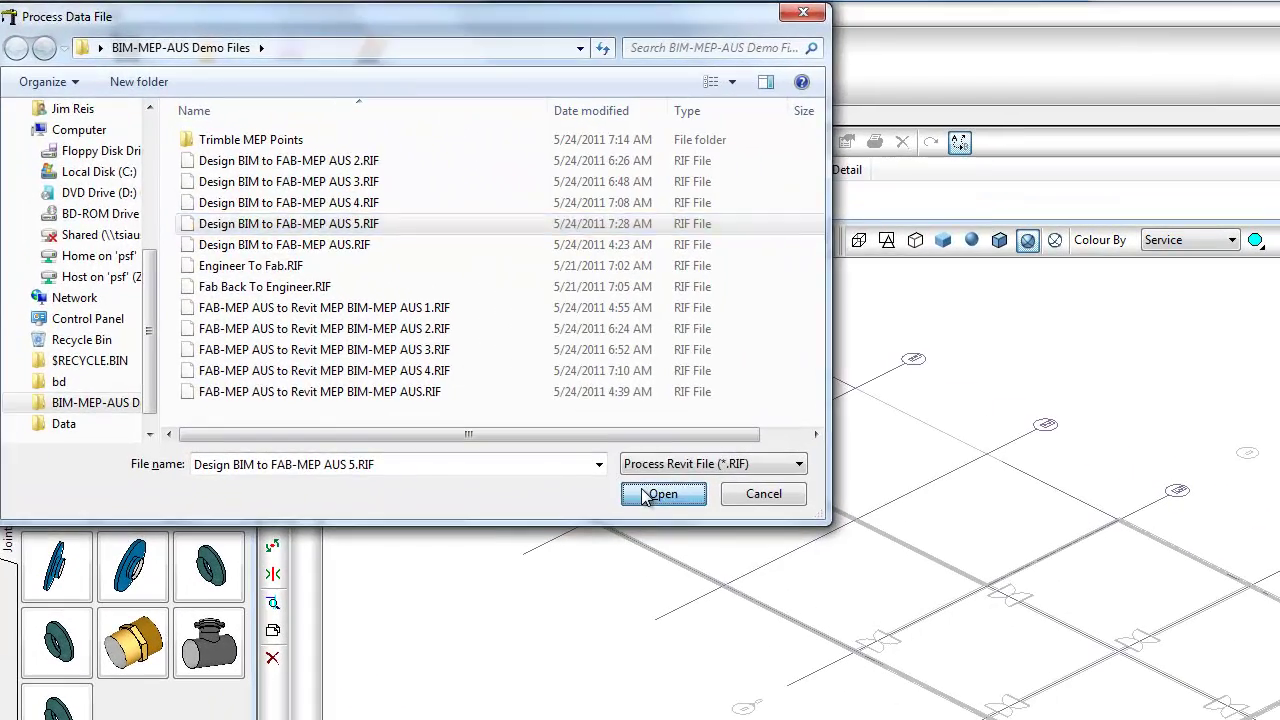
click(662, 494)
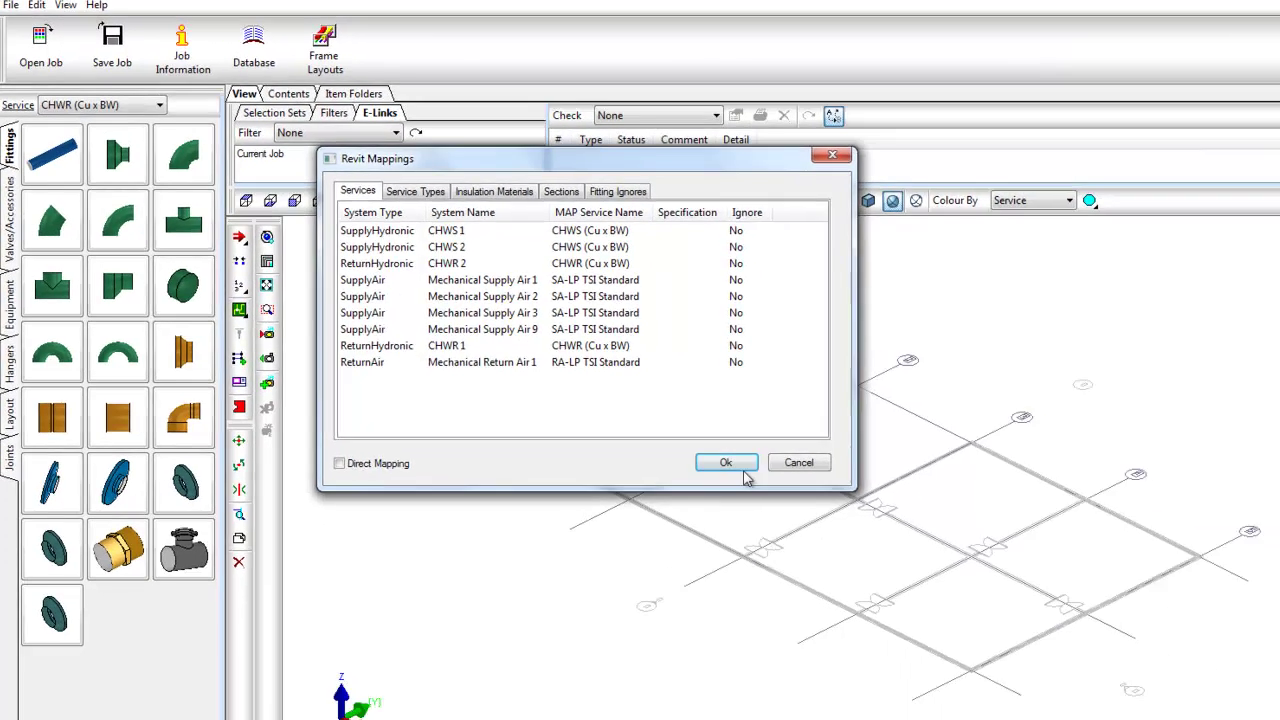
Accept the Revit Mappings to import the chiller, pipework, air handling unit and ductwork.
click(835, 542)
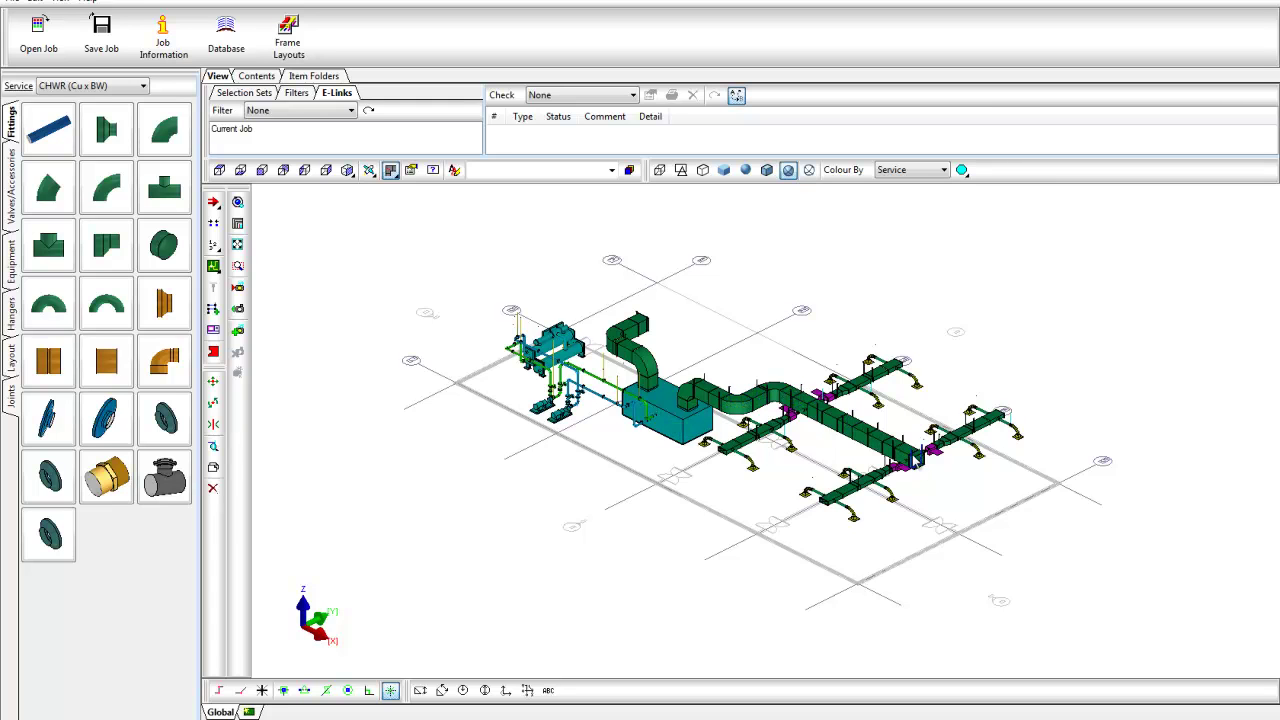
double_click(646, 370)
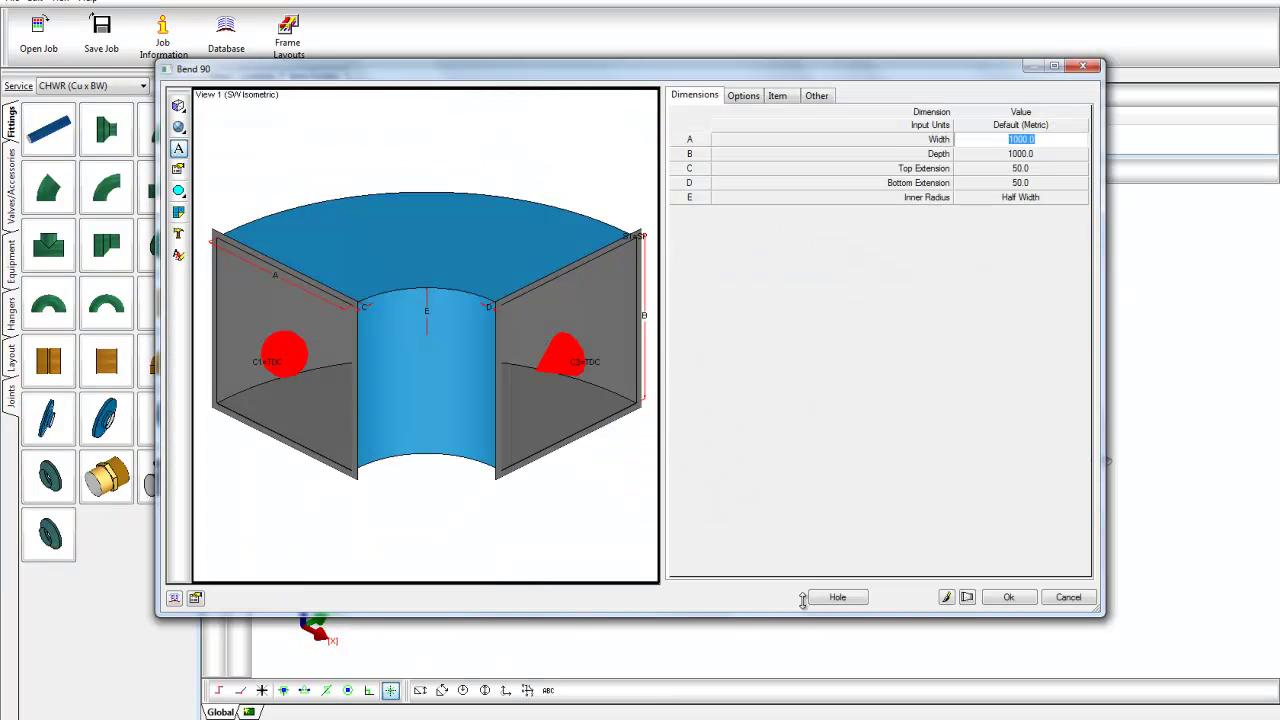
click(967, 597)
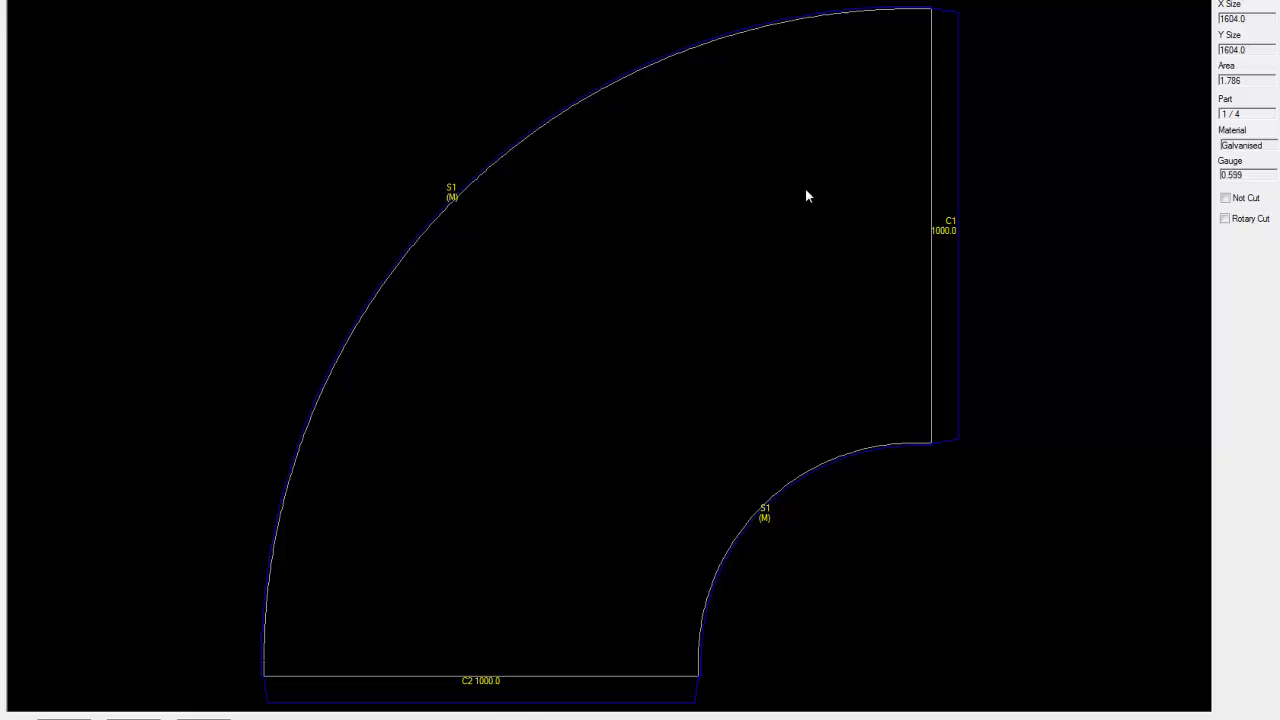
click(133, 719)
click(133, 719)
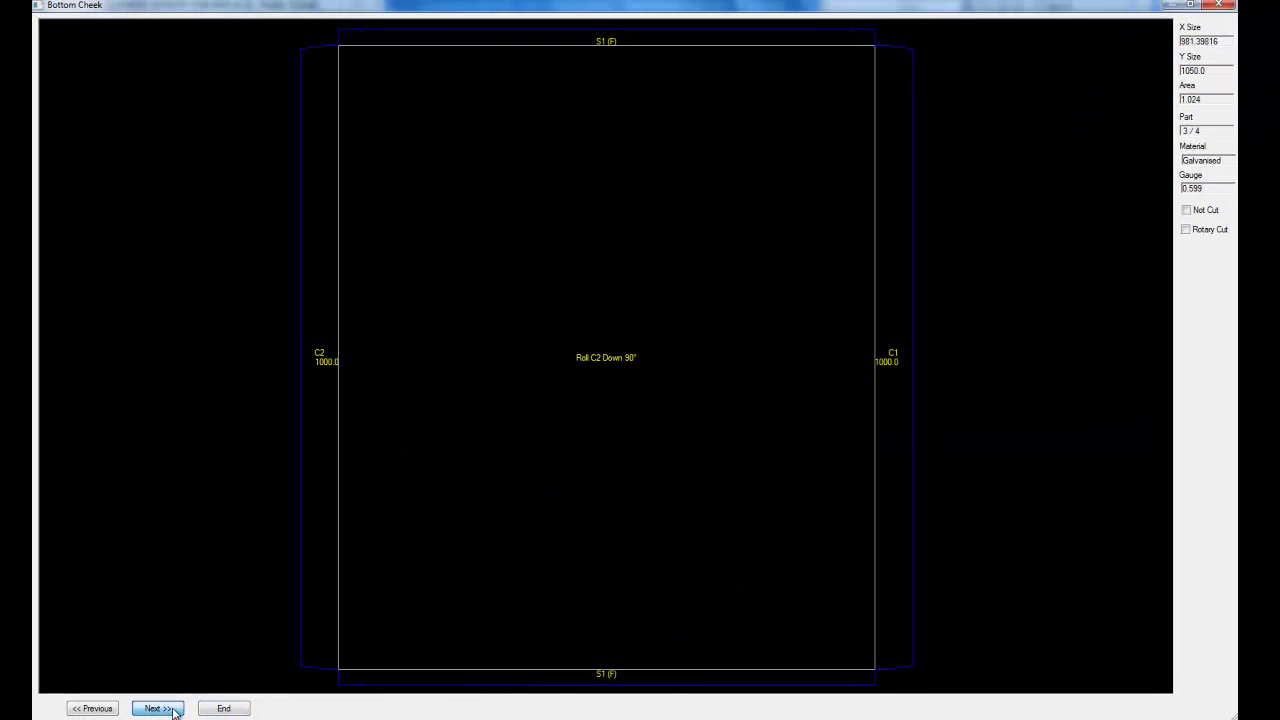
click(206, 710)
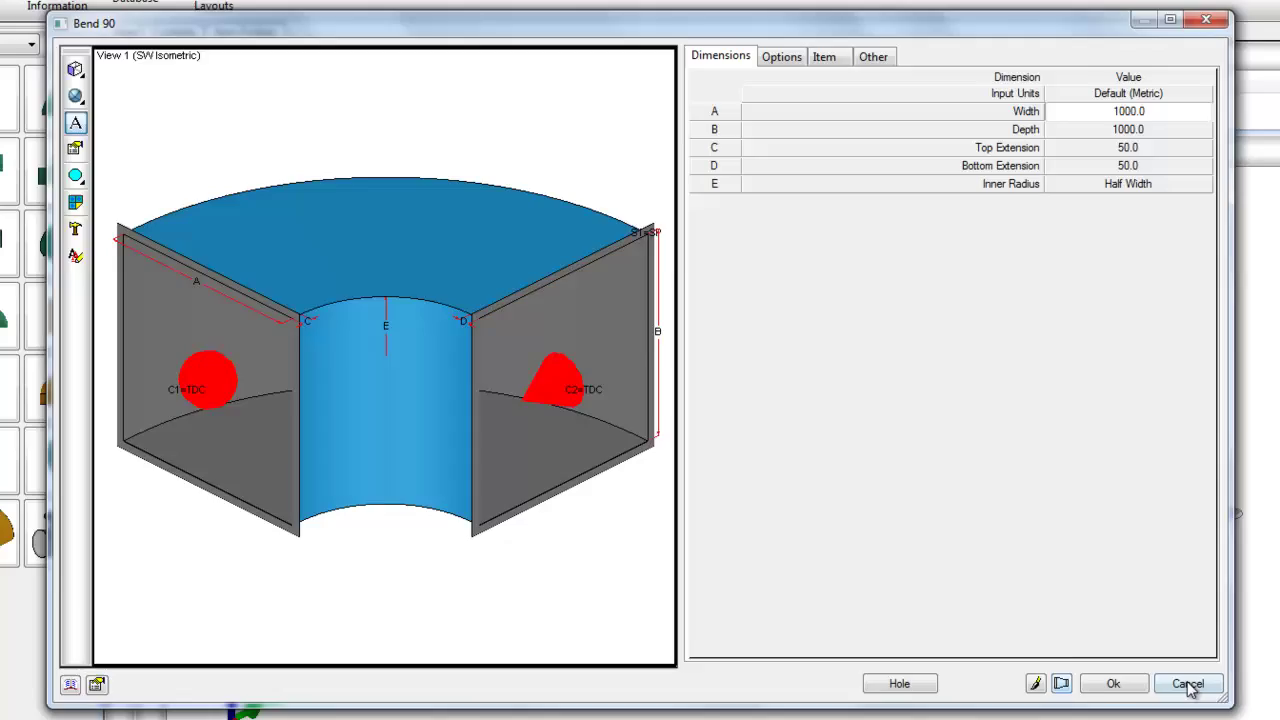
click(1161, 665)
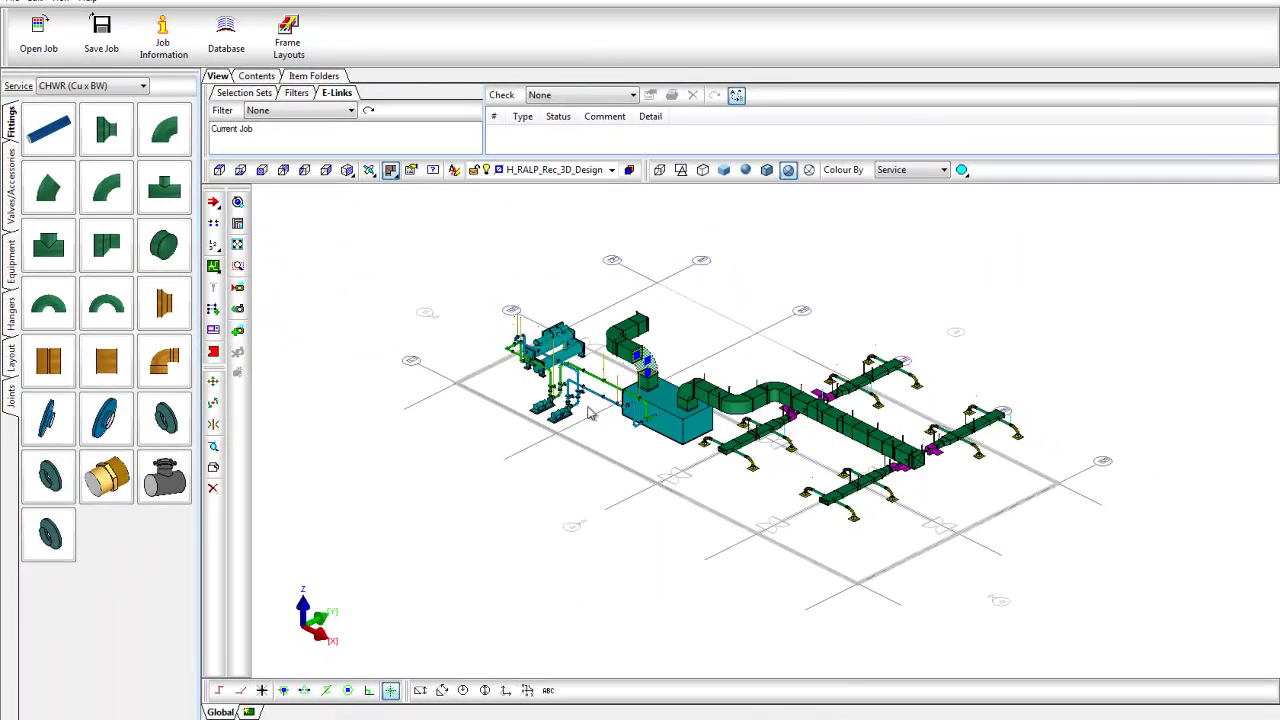
Zoom in on the chilled water pipework and open the CHWS (Cu x BW) valve's Item Properties.
scroll(583, 427, up, 5)
scroll(583, 393, up, 5)
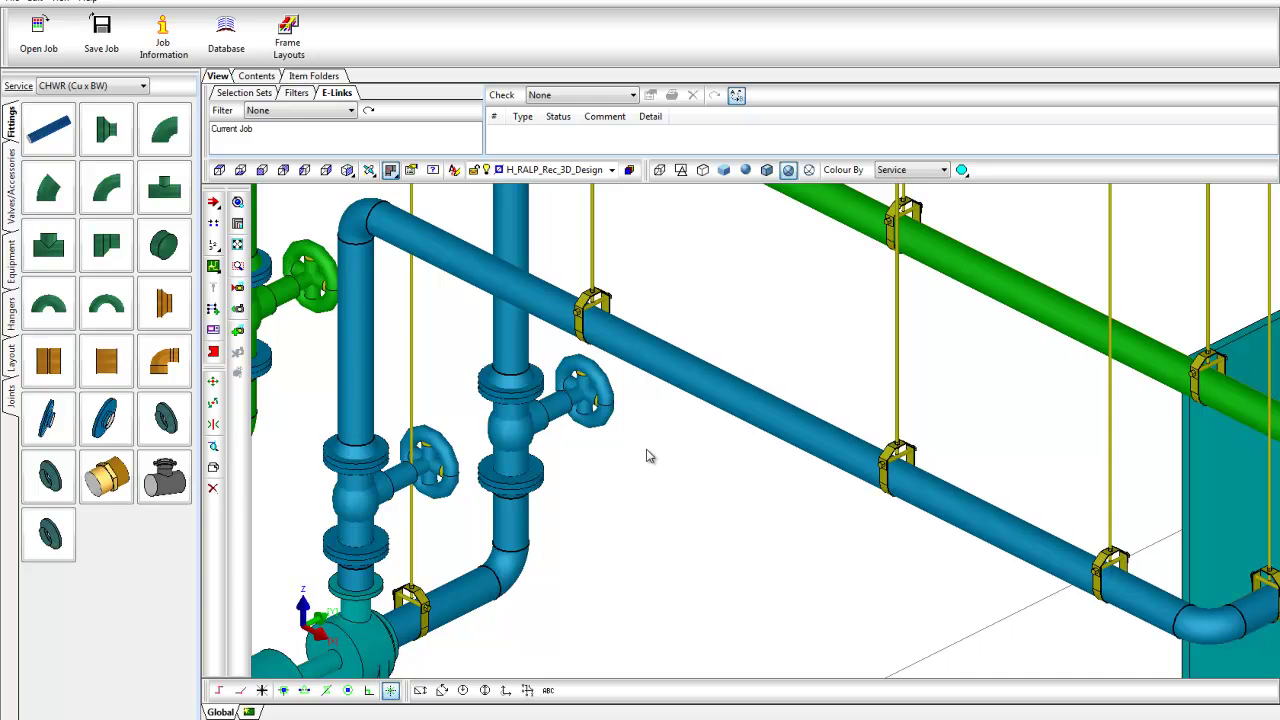
scroll(651, 448, down, 5)
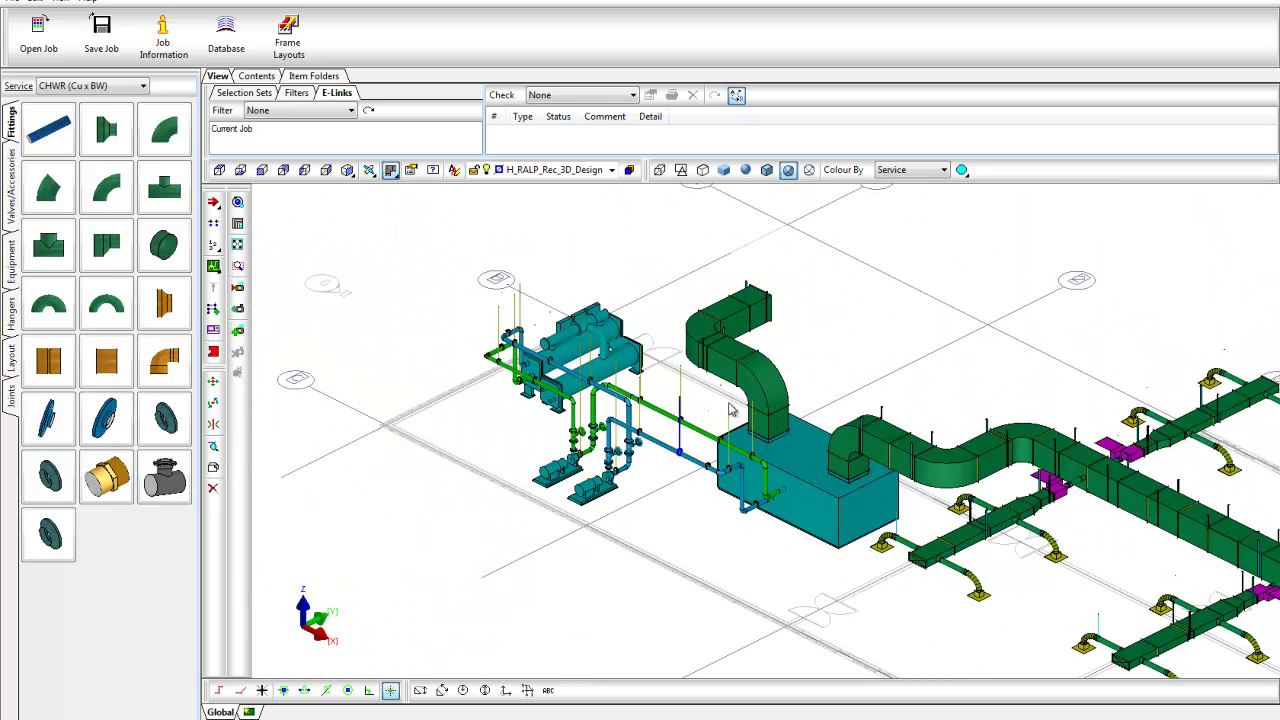
scroll(651, 405, up, 5)
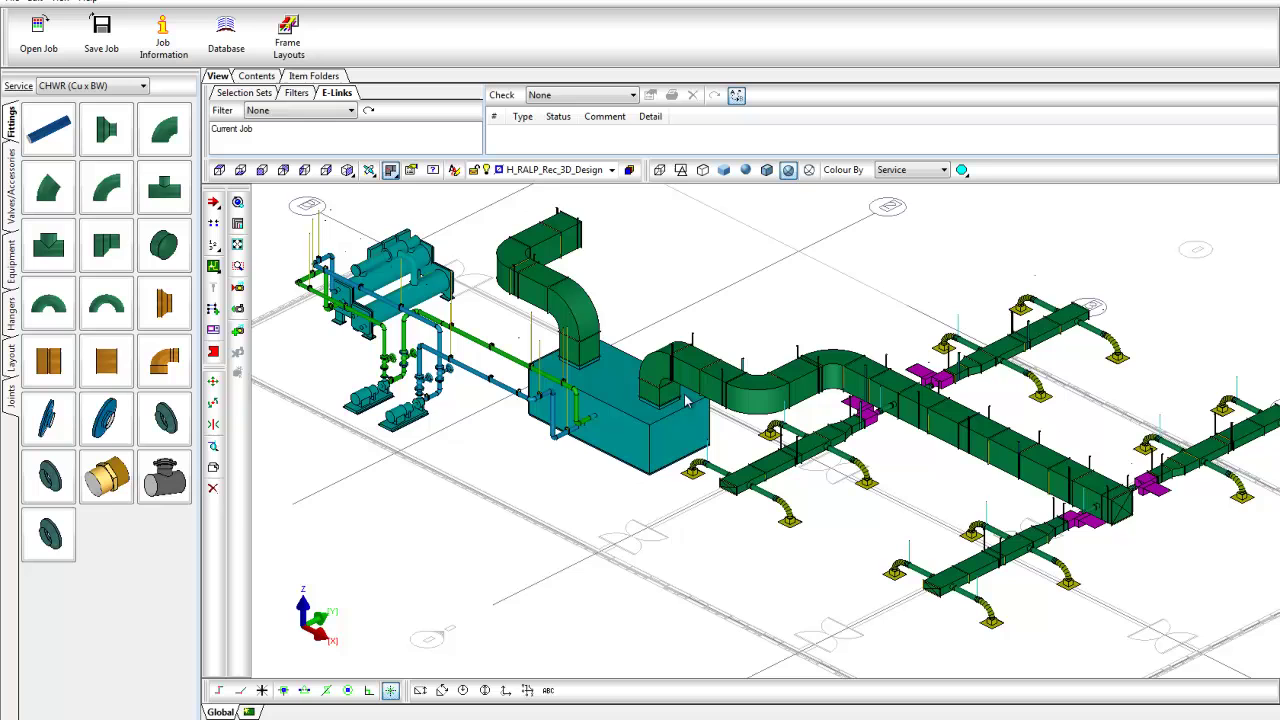
click(452, 374)
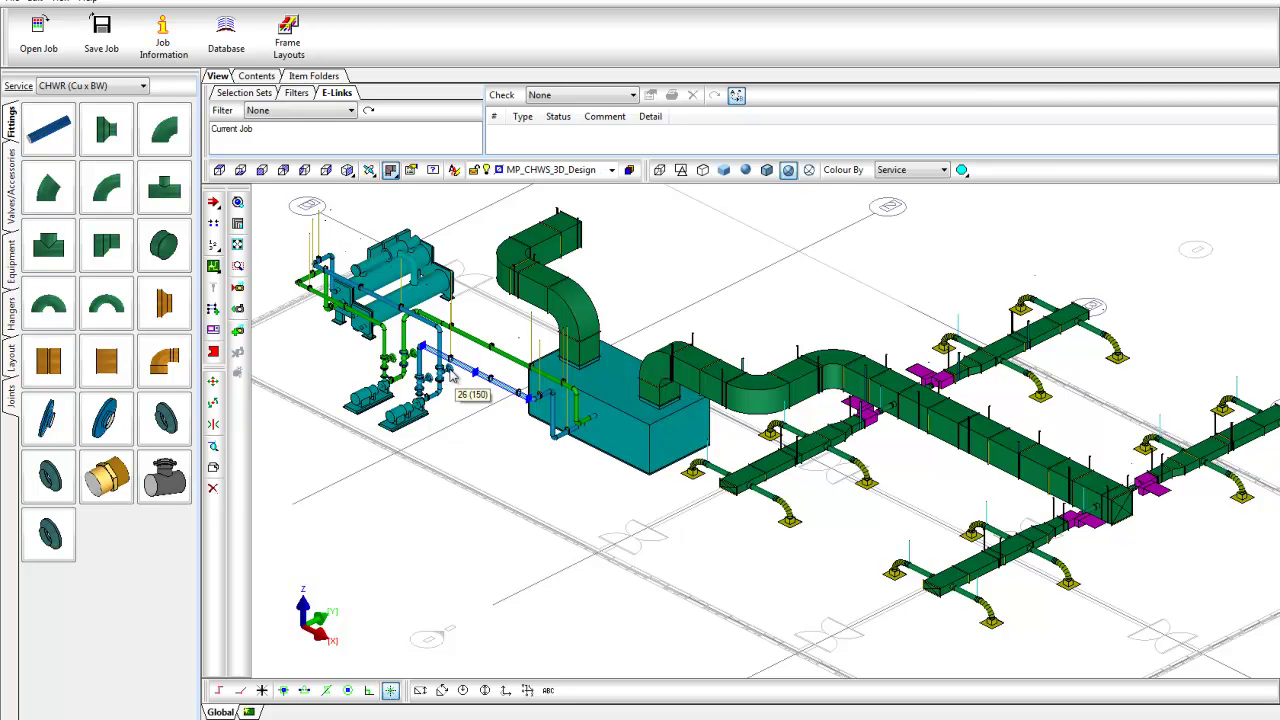
mouse_move(450, 378)
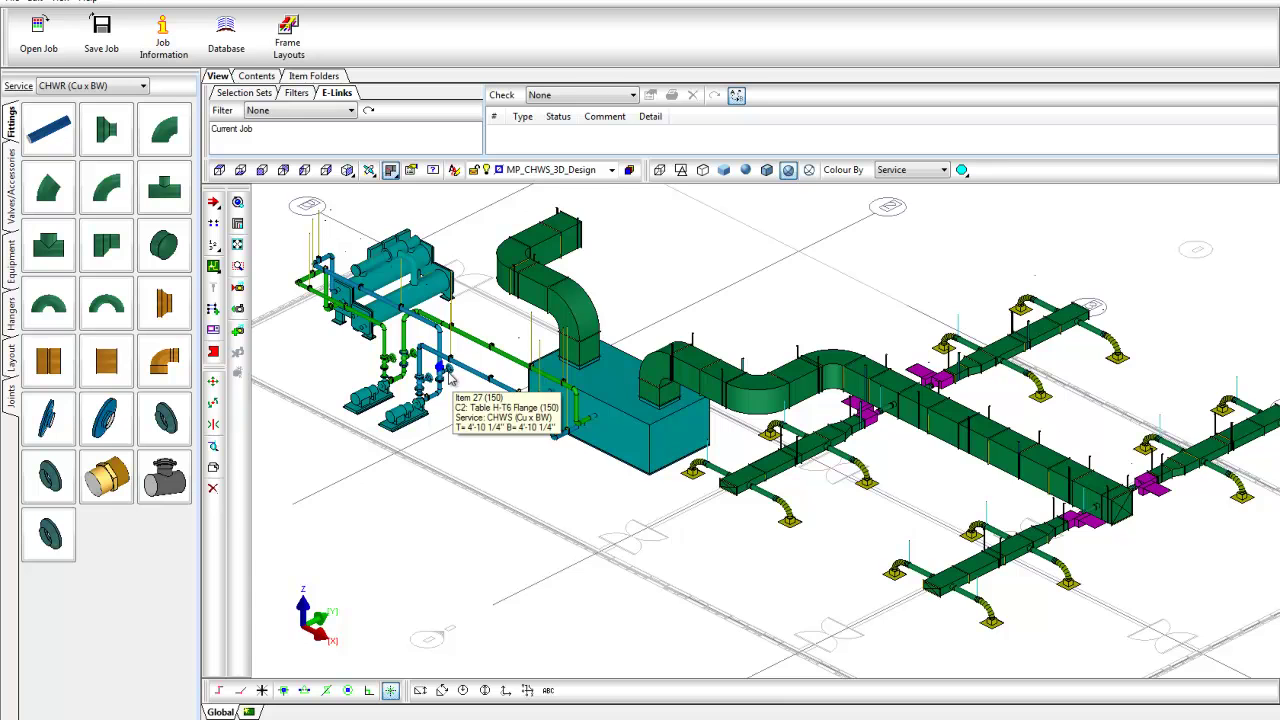
scroll(450, 376, up, 5)
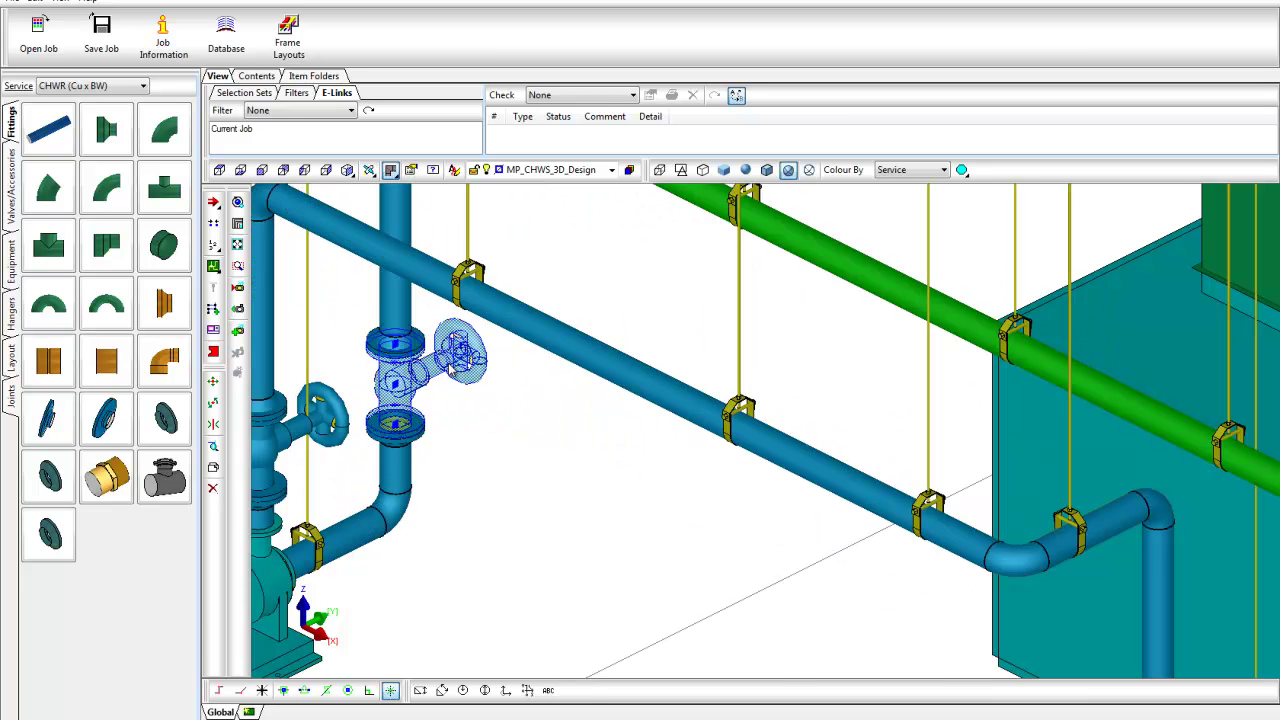
right_click(450, 372)
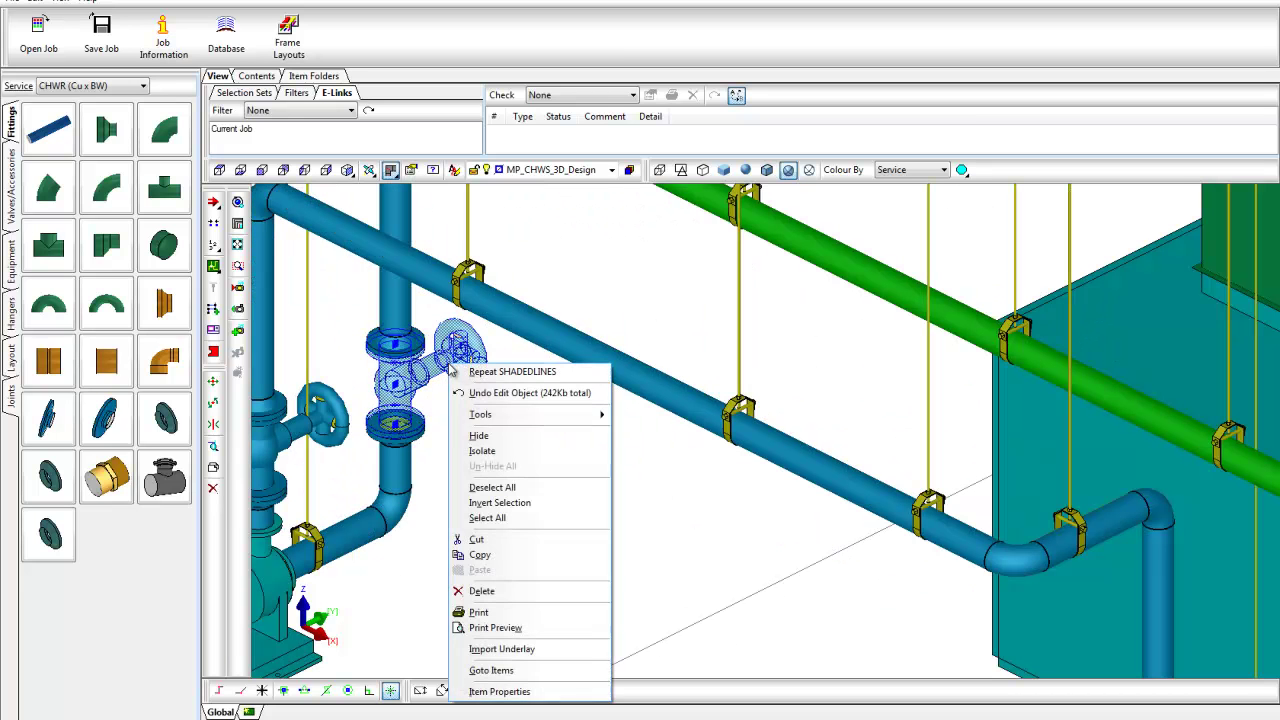
click(480, 692)
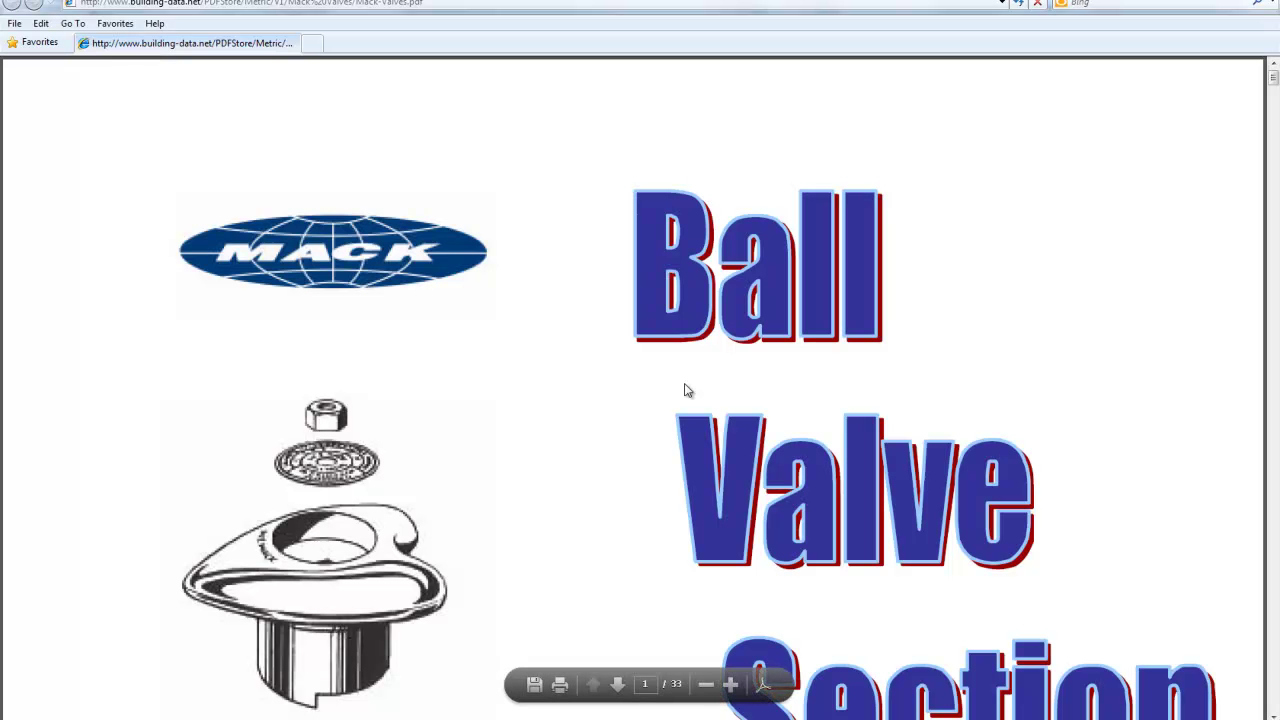
Scroll the Ball Valve Section data sheet, cancel the Item Properties and zoom out to the whole model.
scroll(688, 388, down, 10)
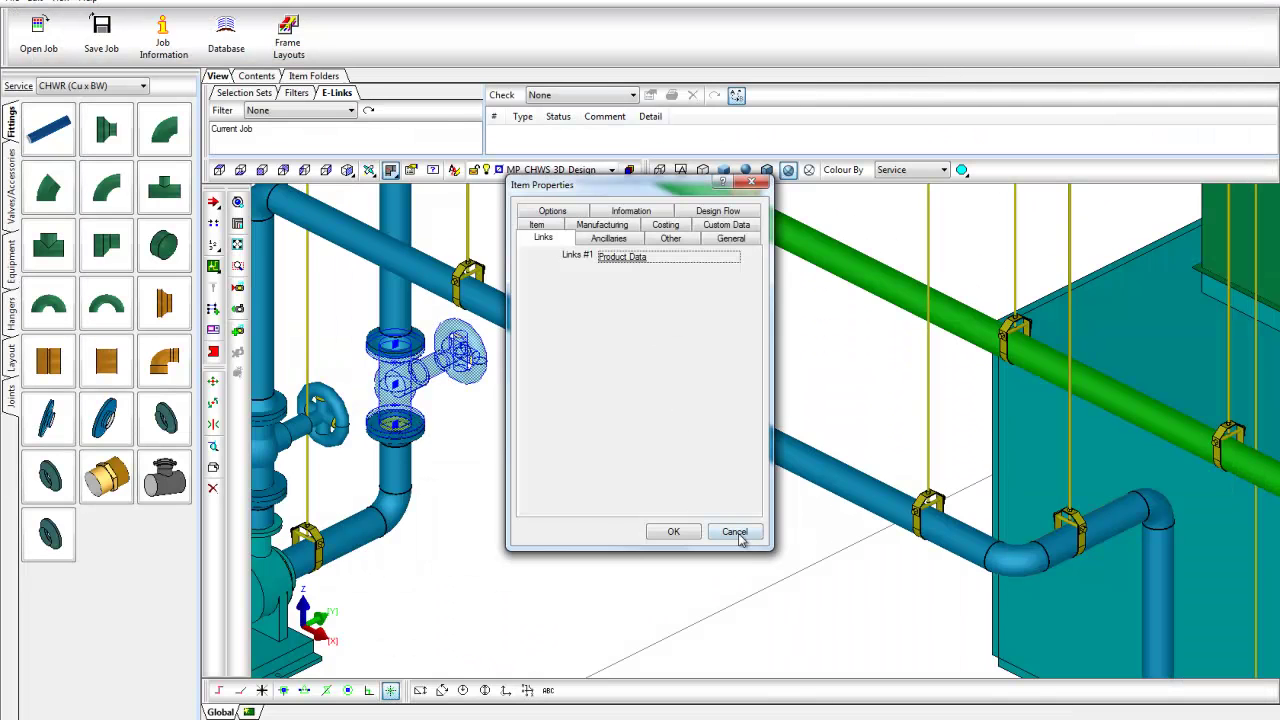
click(737, 535)
scroll(595, 500, down, 3)
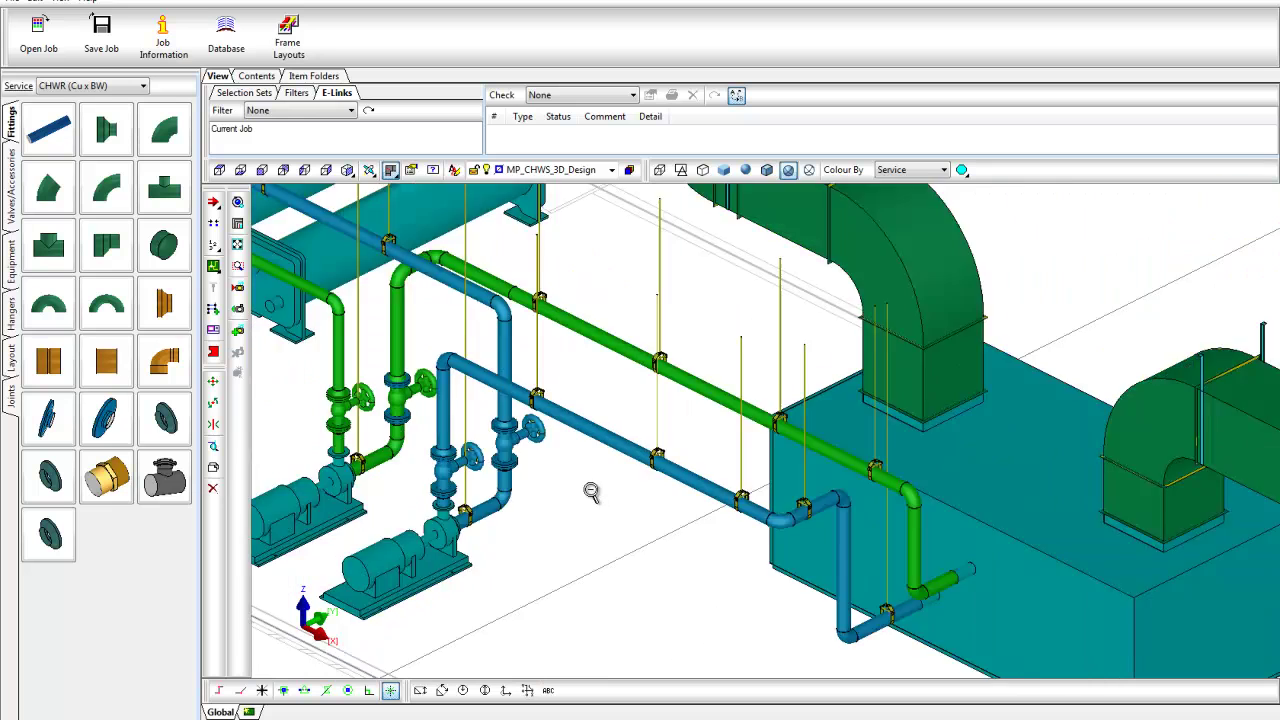
scroll(591, 490, down, 6)
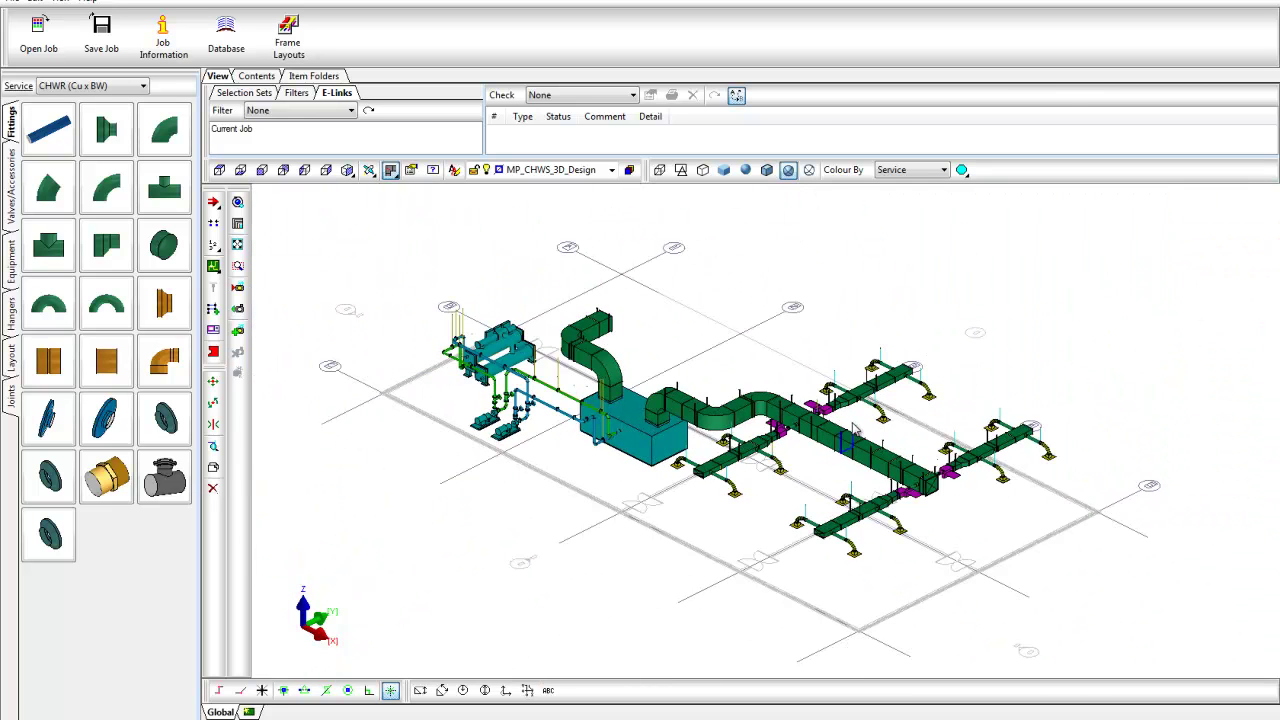
Window-select the whole model and export 3D graphics as FAB-MEP AUS to Revit MEP BIM-MEP AUS 5.RIF.
drag(381, 222, 1146, 580)
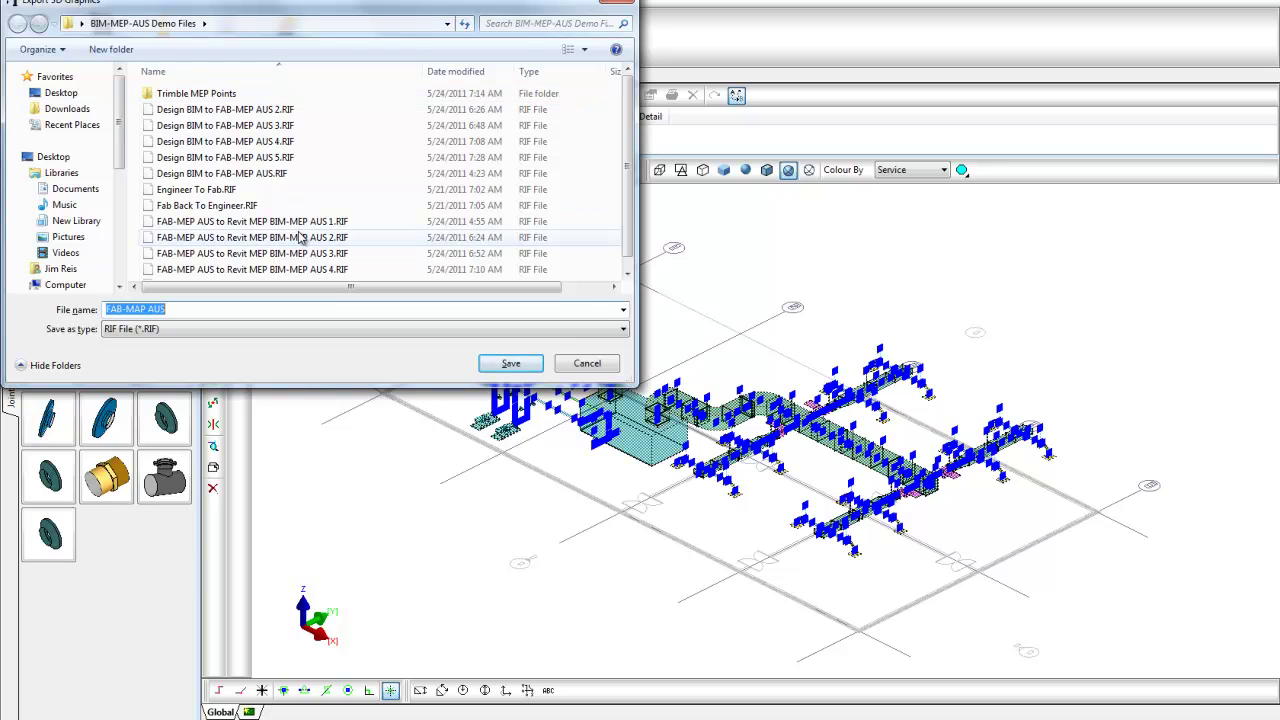
click(303, 274)
click(315, 312)
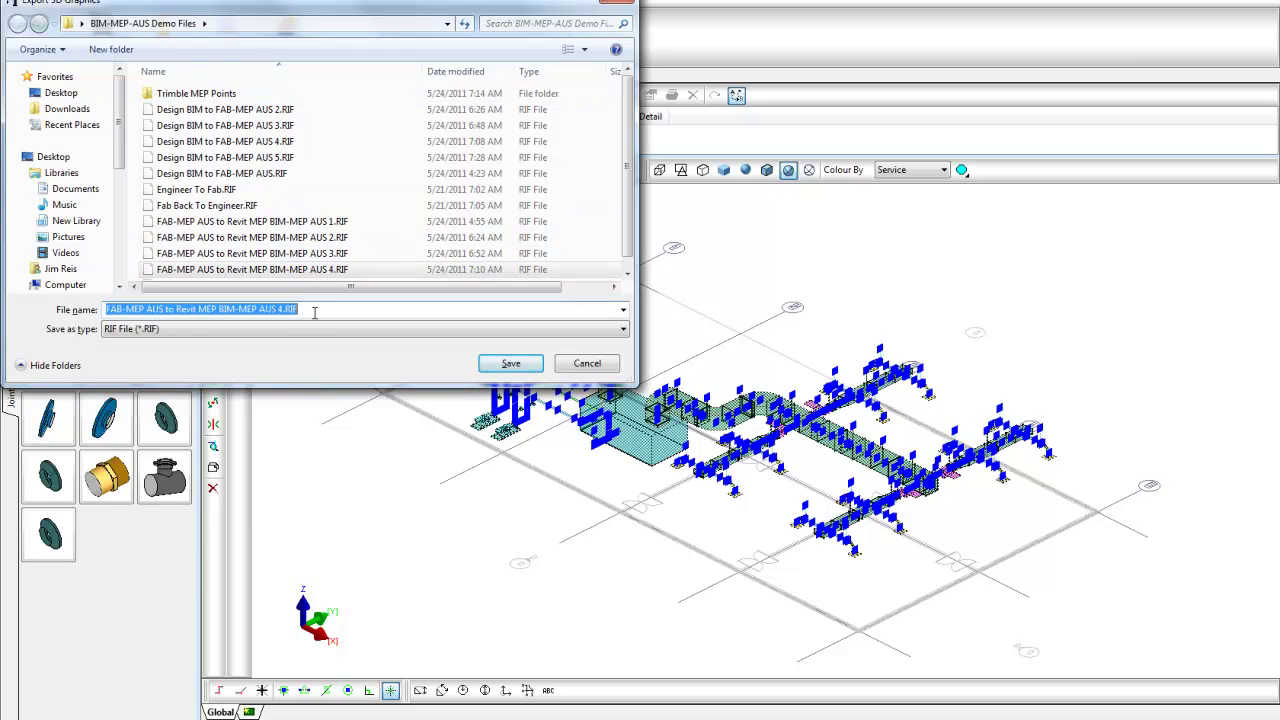
double_click(315, 312)
text(5)
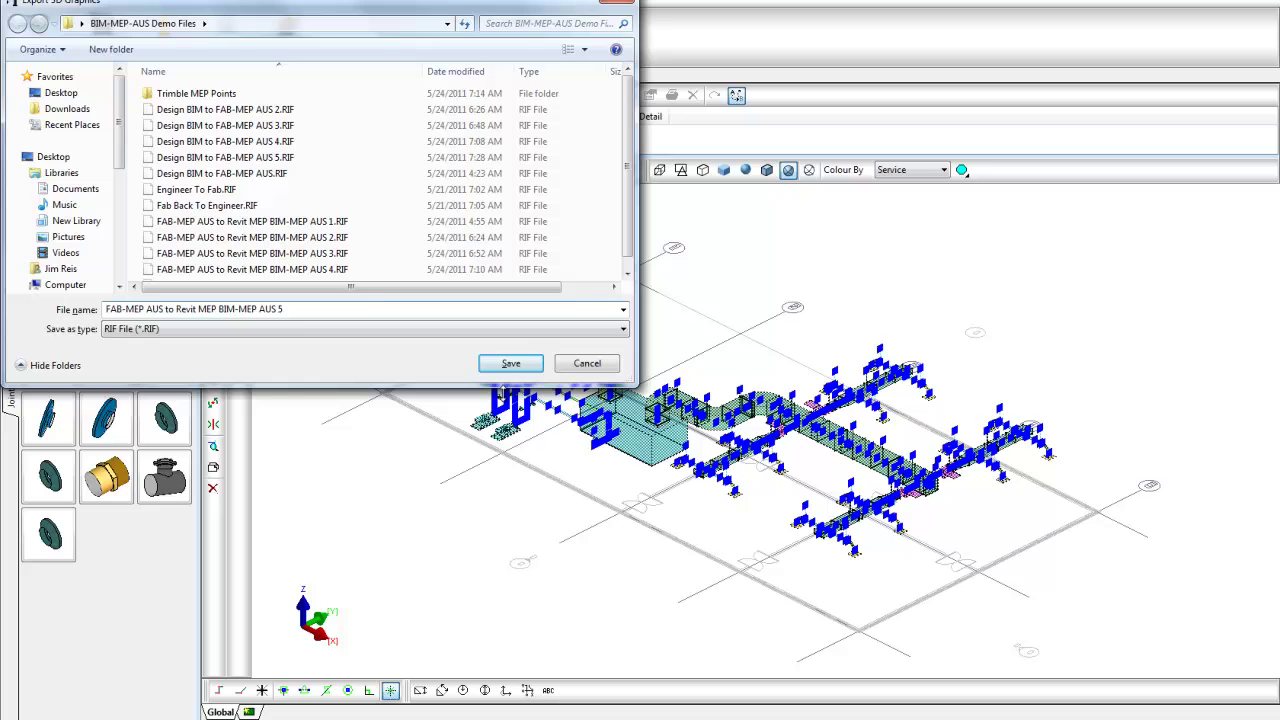
click(511, 364)
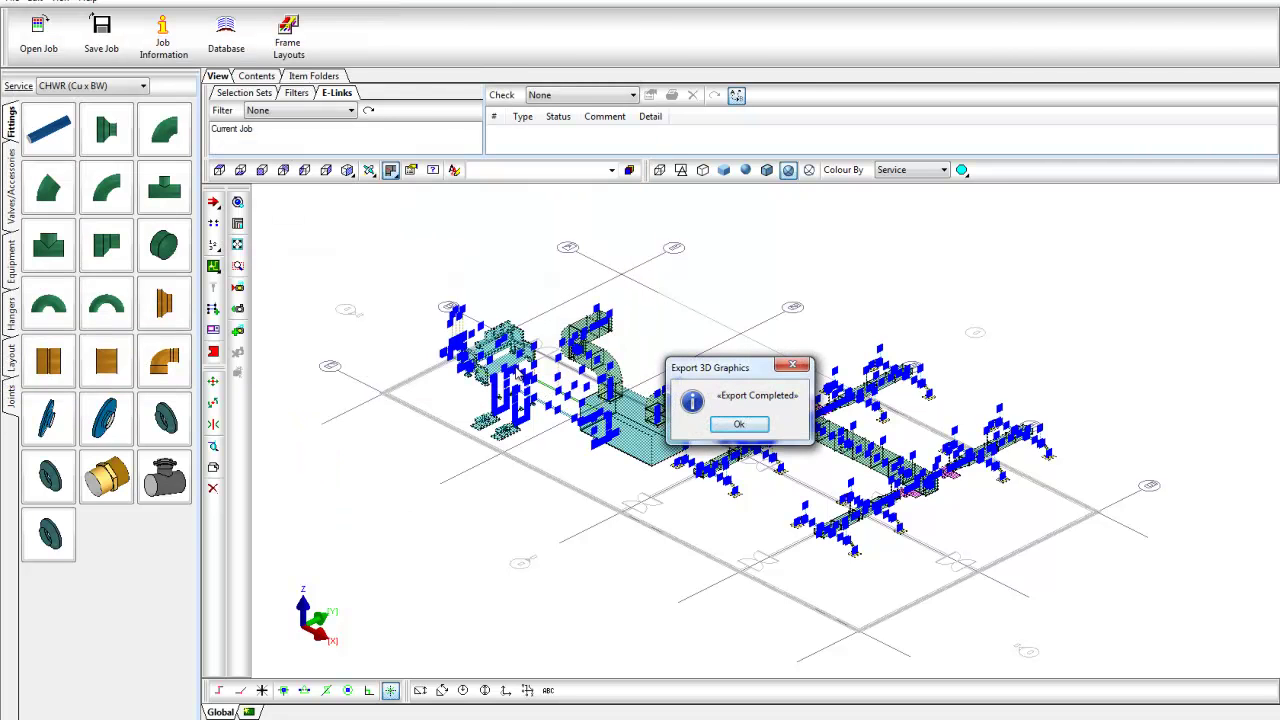
click(746, 428)
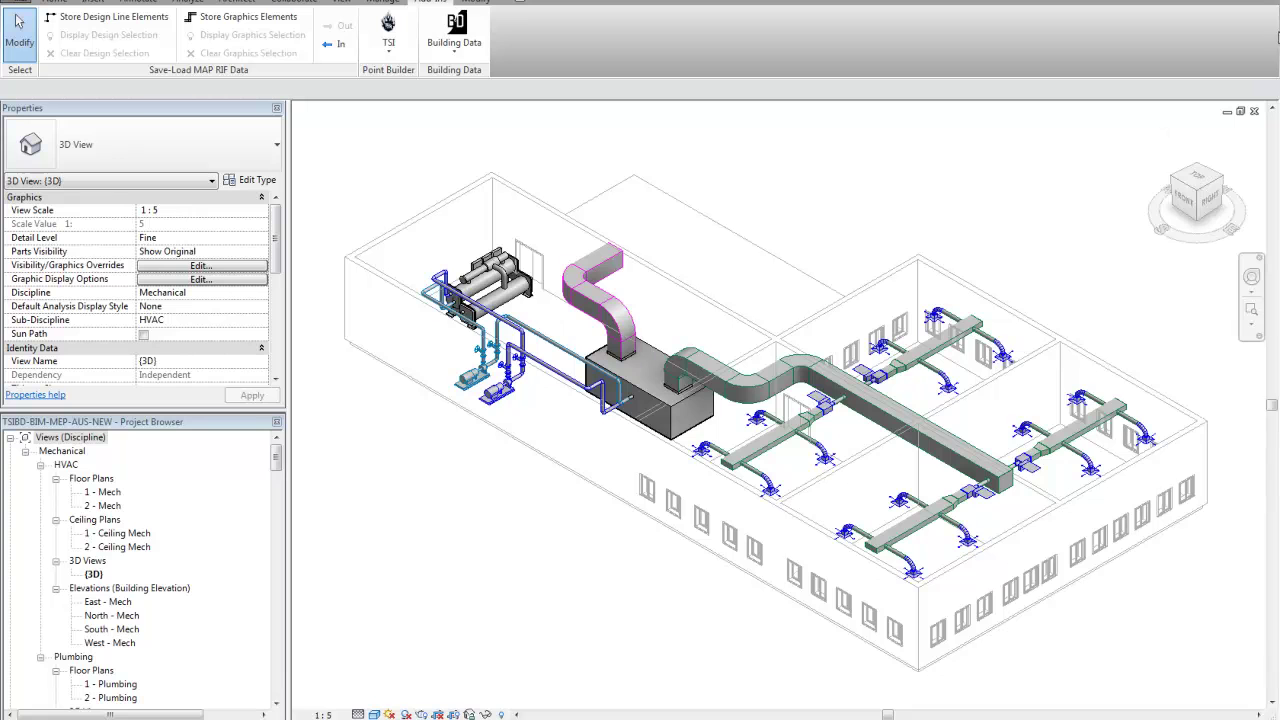
Restore the 3D view and bring up the IN project's 3D view showing only the building shell.
click(1240, 112)
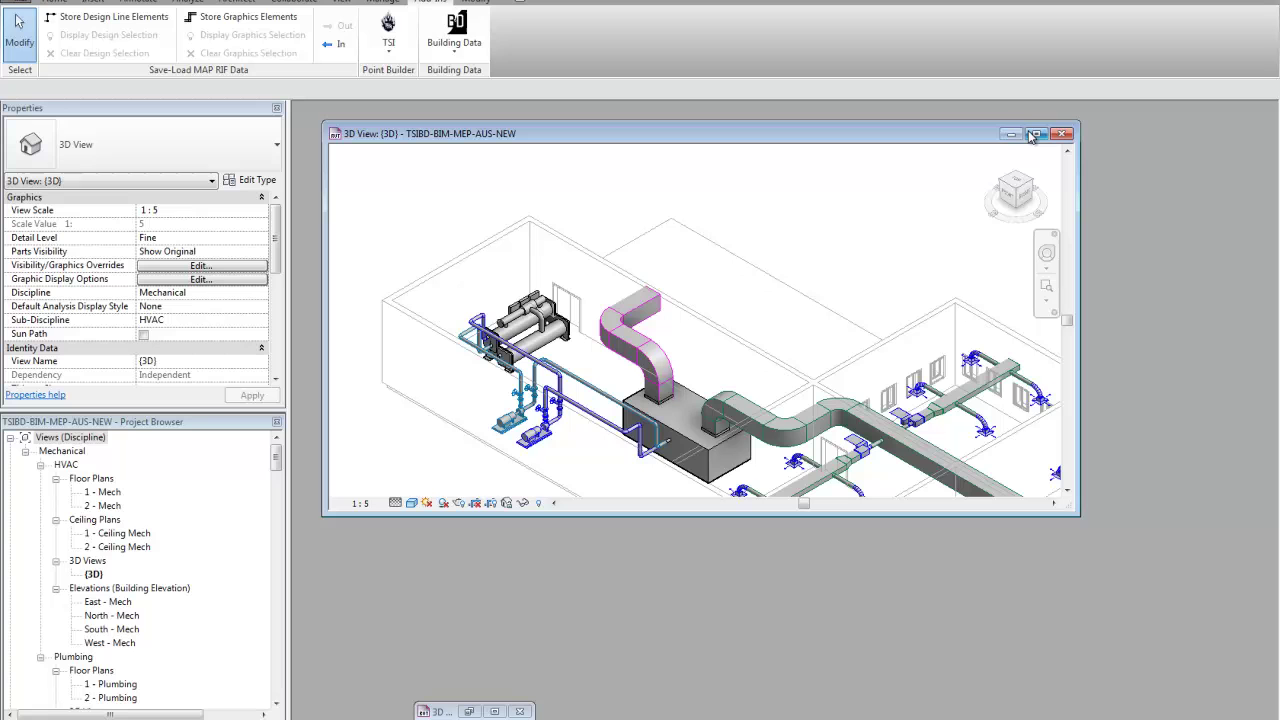
double_click(432, 712)
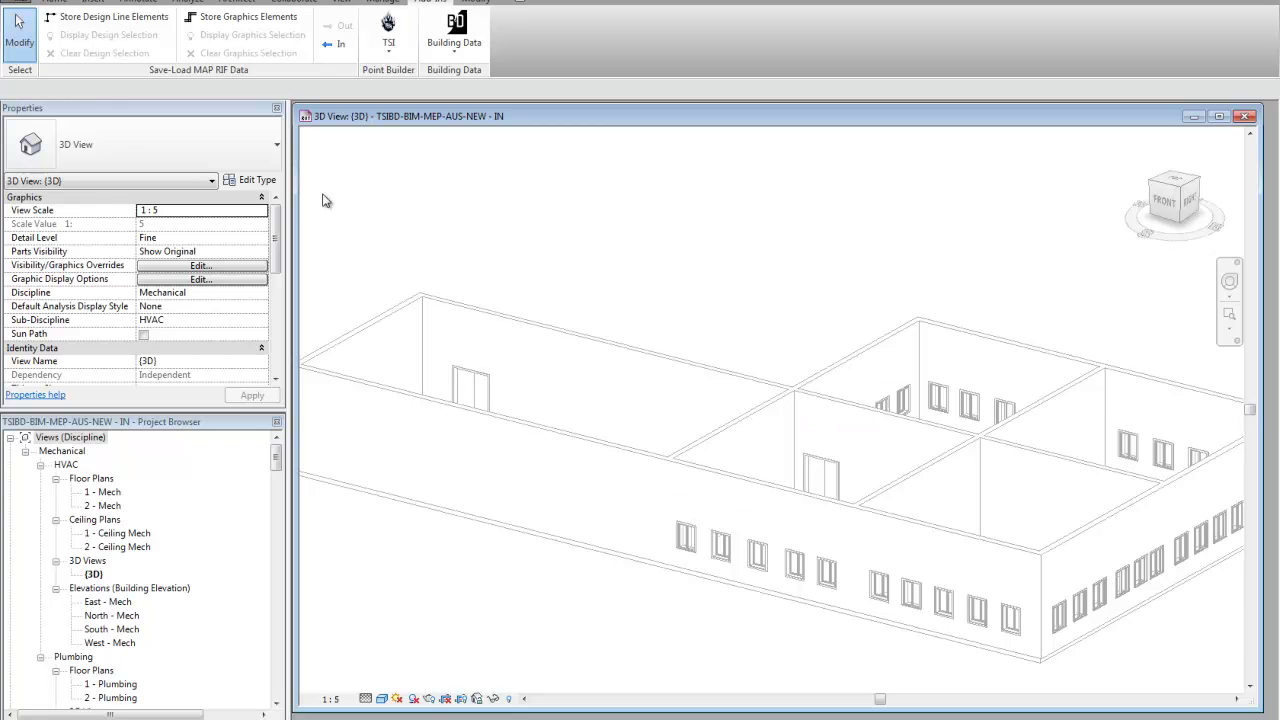
Import the exported RIF file after checking the Transition and Bend 90 (M_Rectangular Radius Elbow) mappings.
click(336, 50)
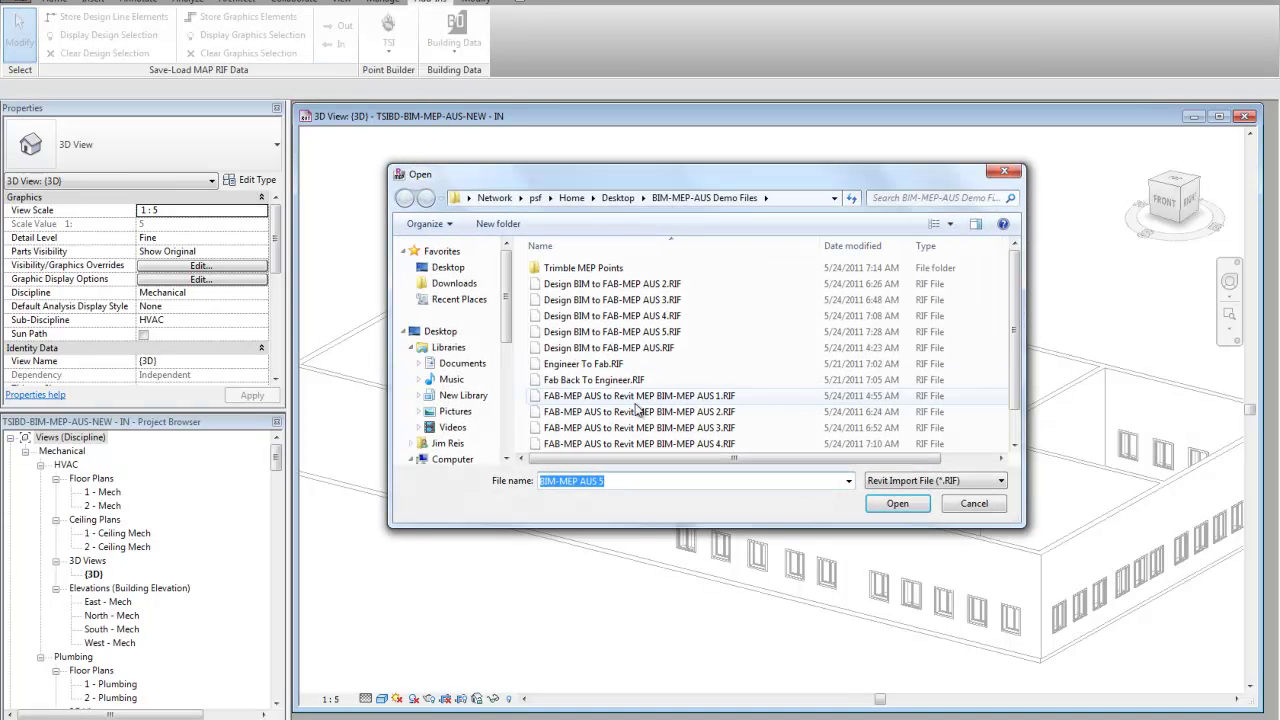
click(1015, 446)
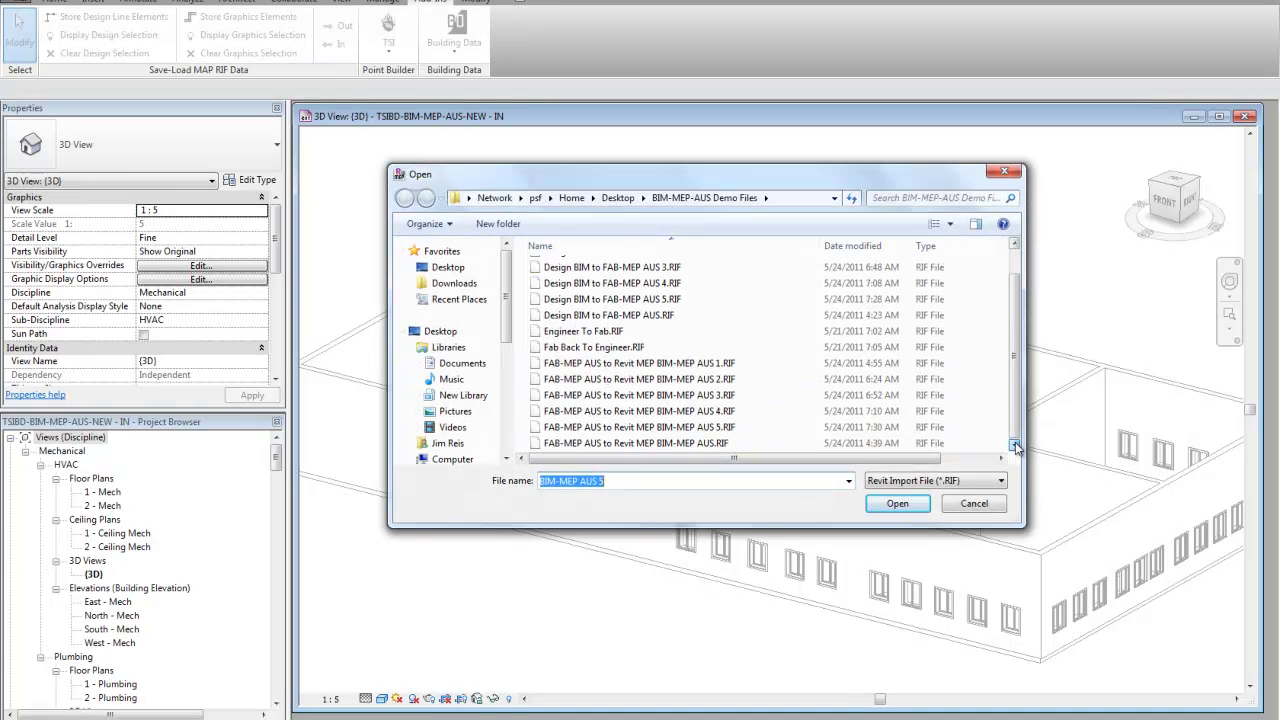
double_click(700, 427)
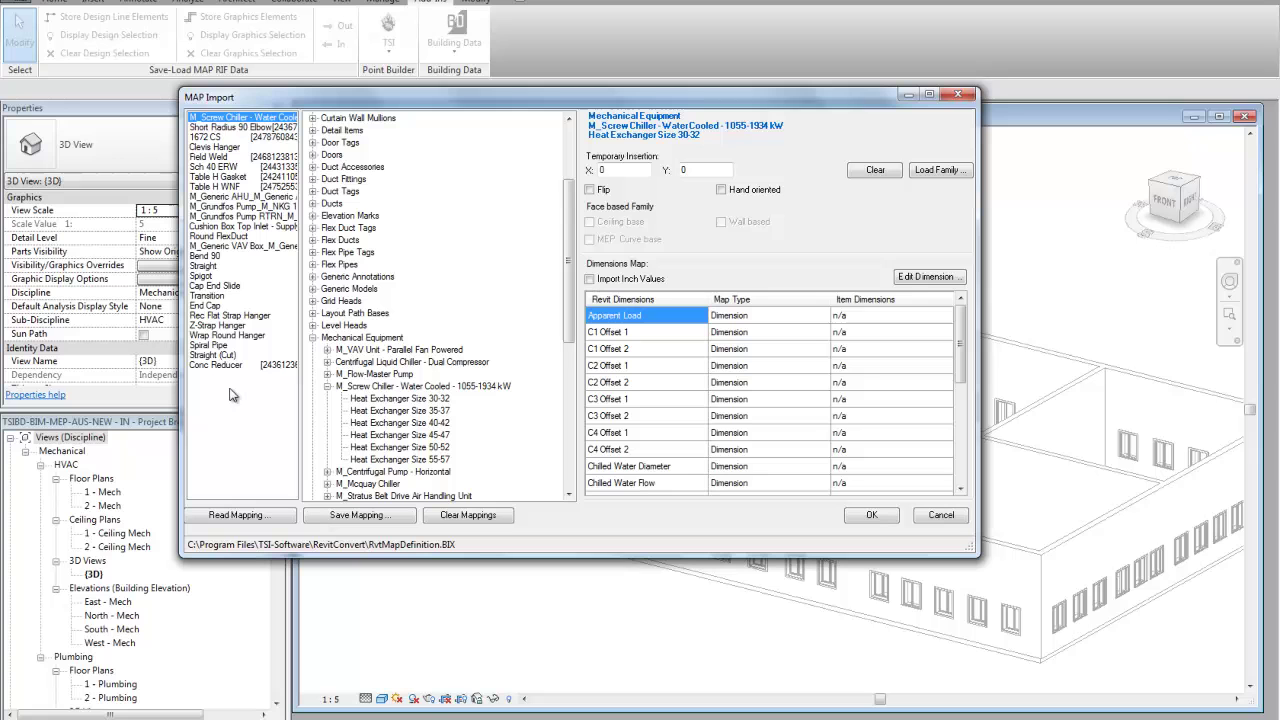
click(209, 297)
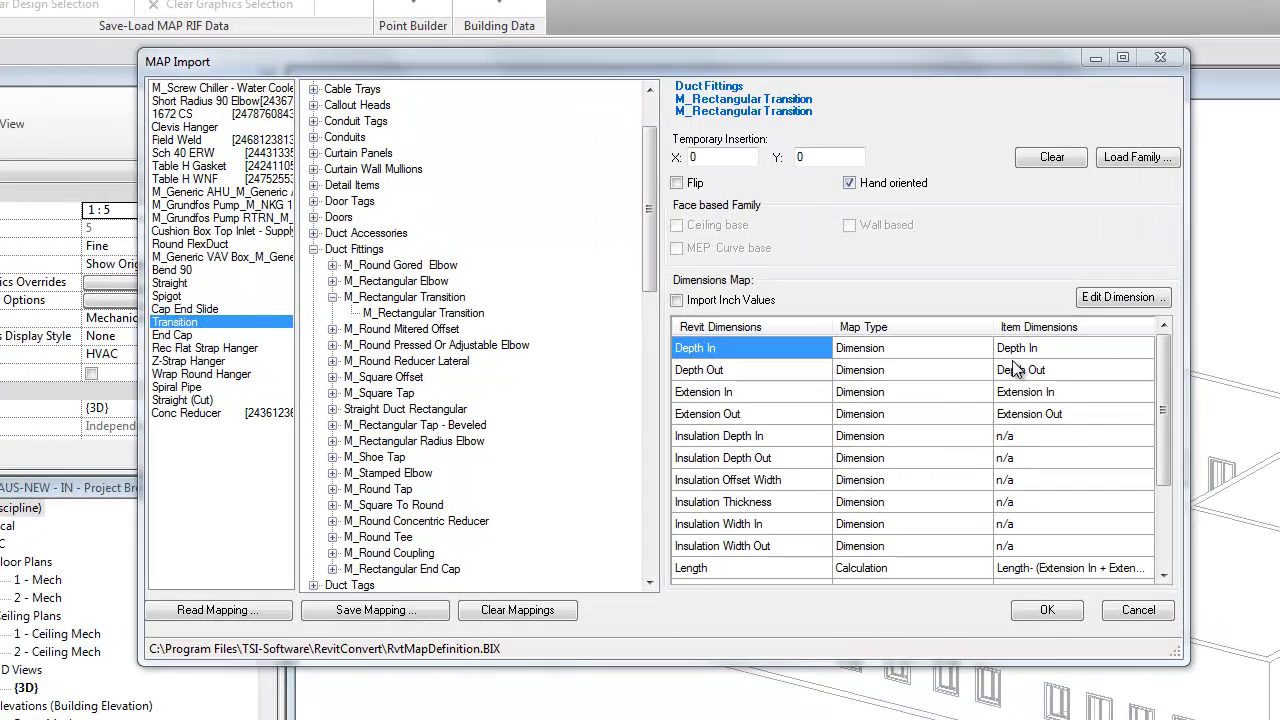
drag(1158, 355, 1158, 435)
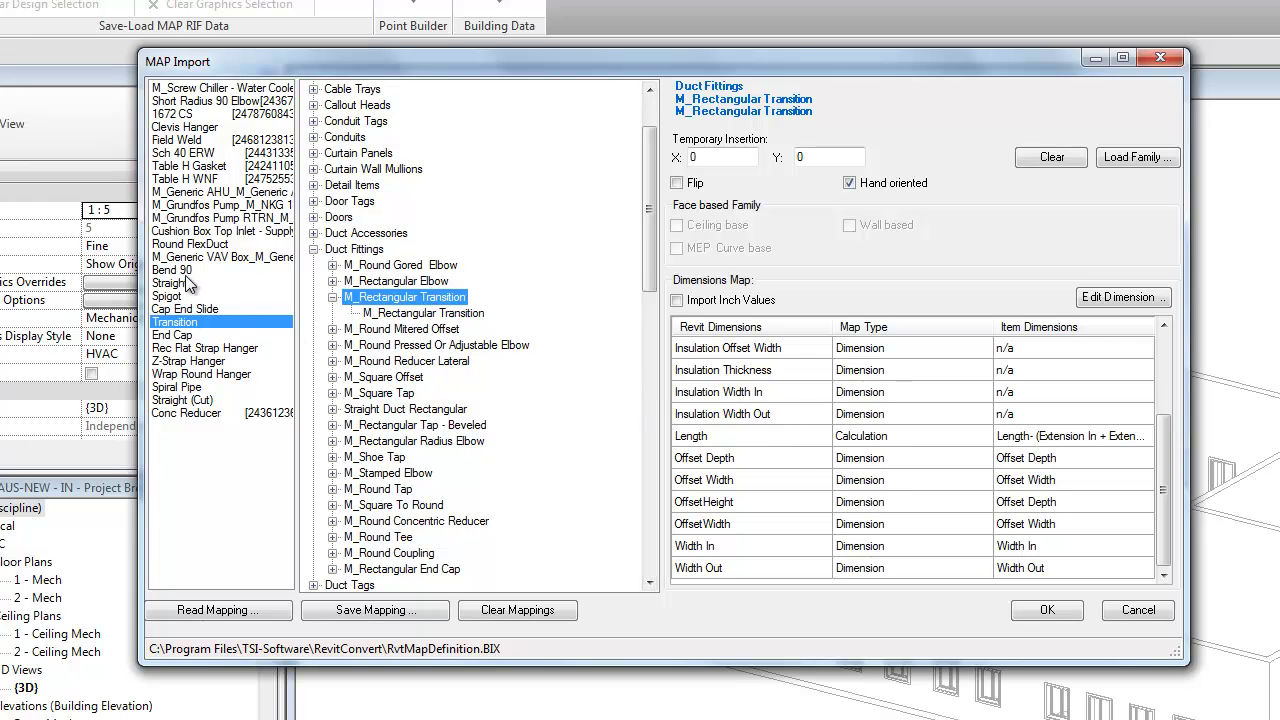
click(185, 271)
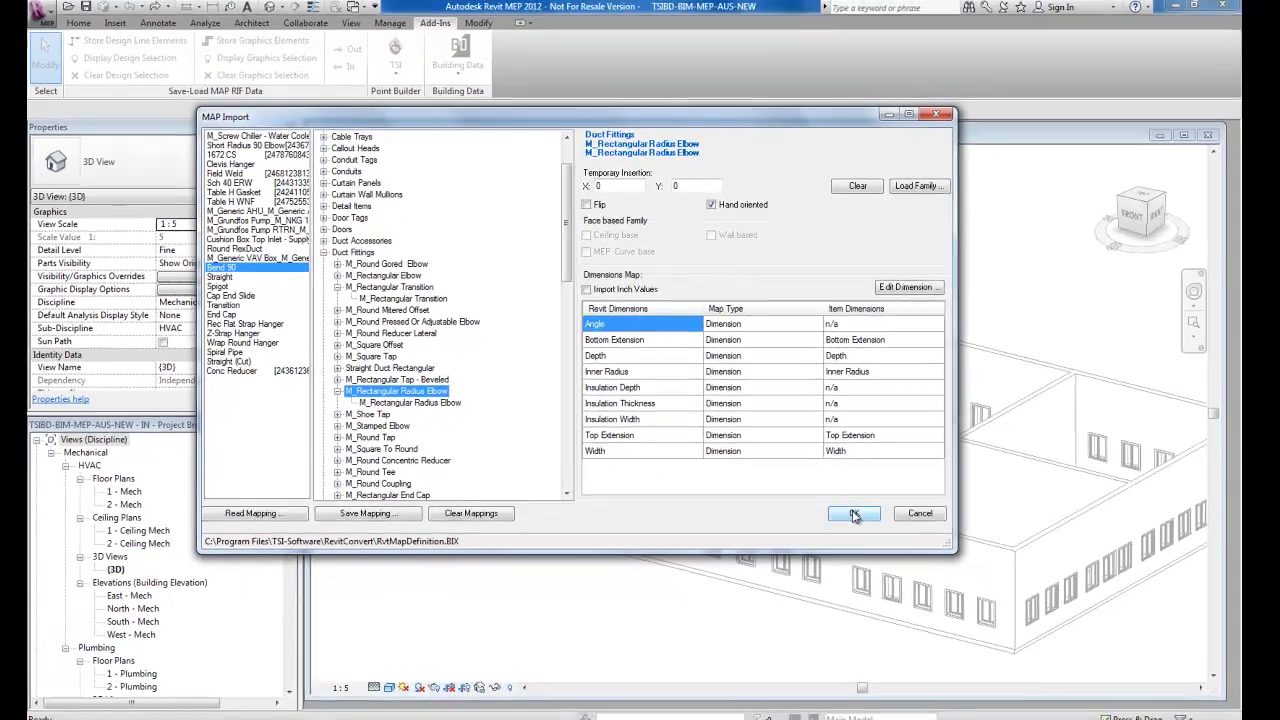
click(854, 515)
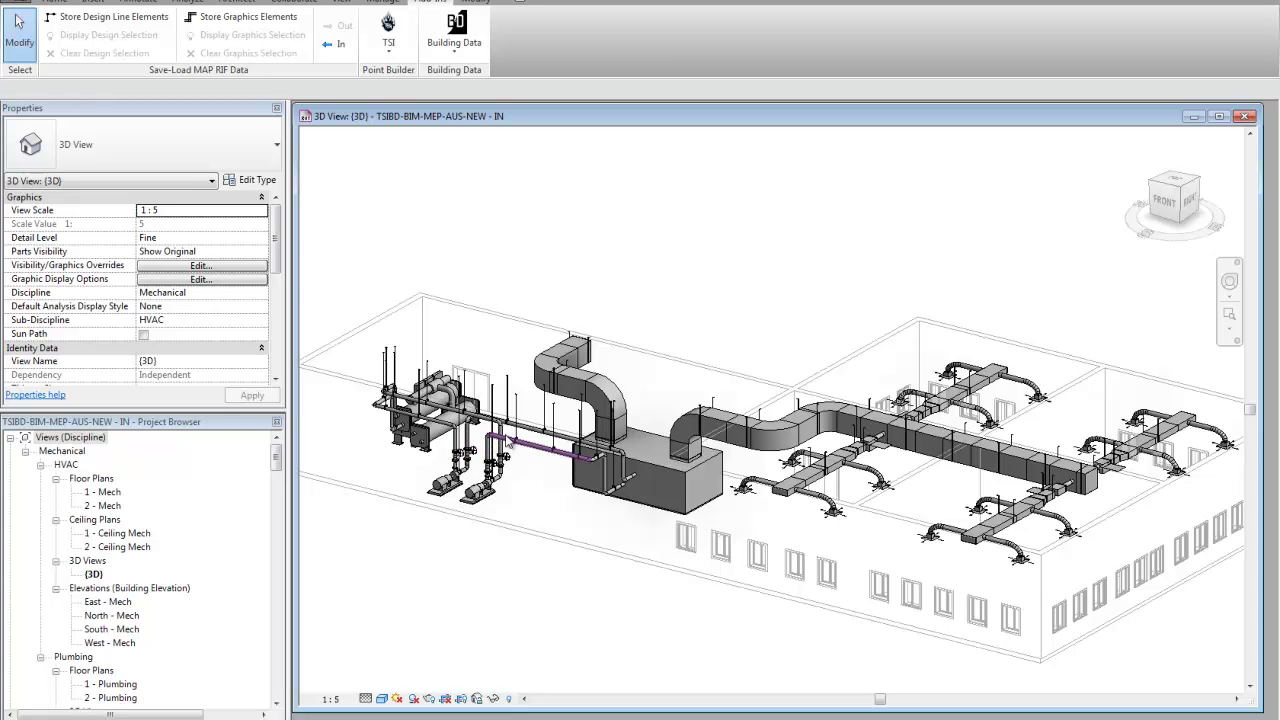
scroll(508, 441, up, 1)
scroll(508, 441, up, 2)
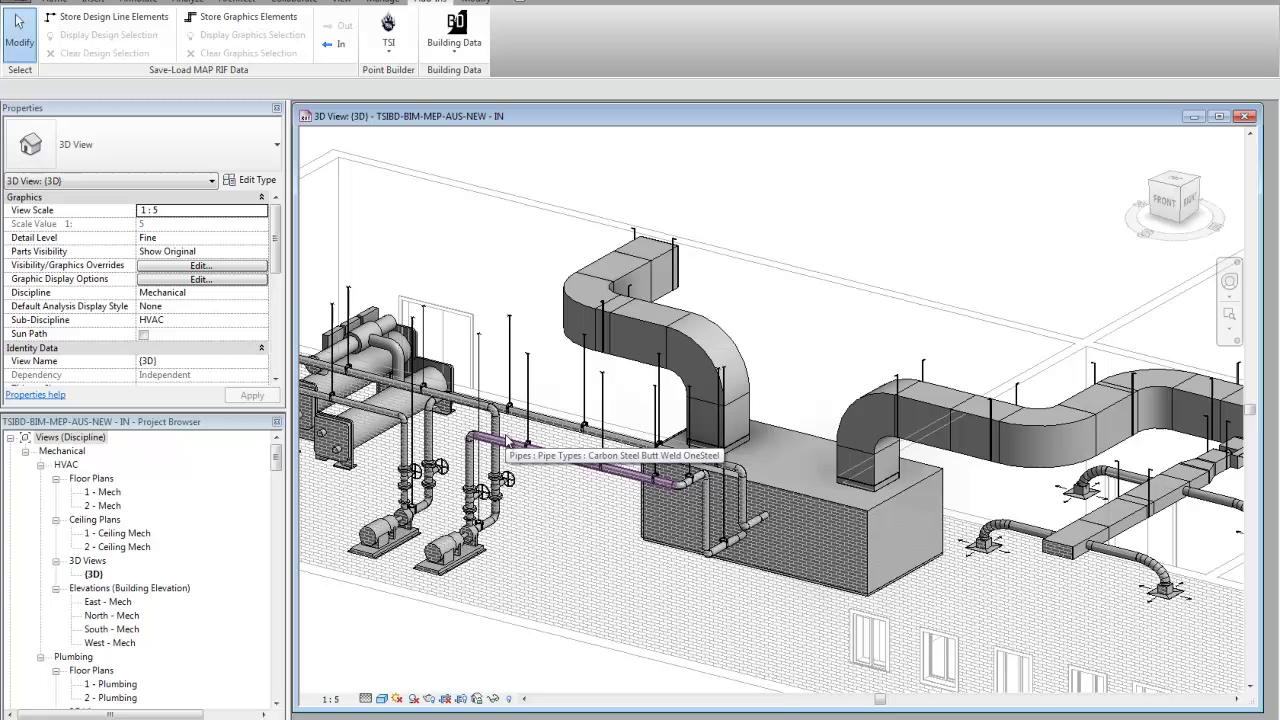
scroll(512, 460, up, 1)
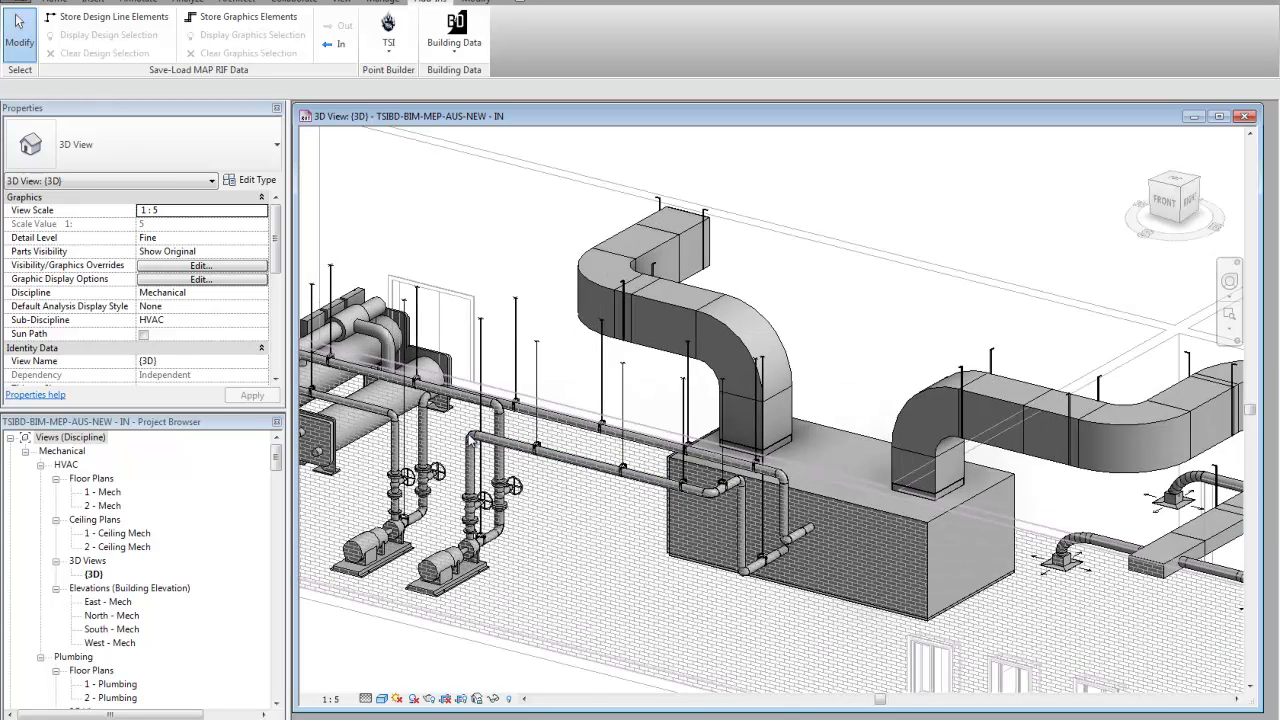
click(519, 496)
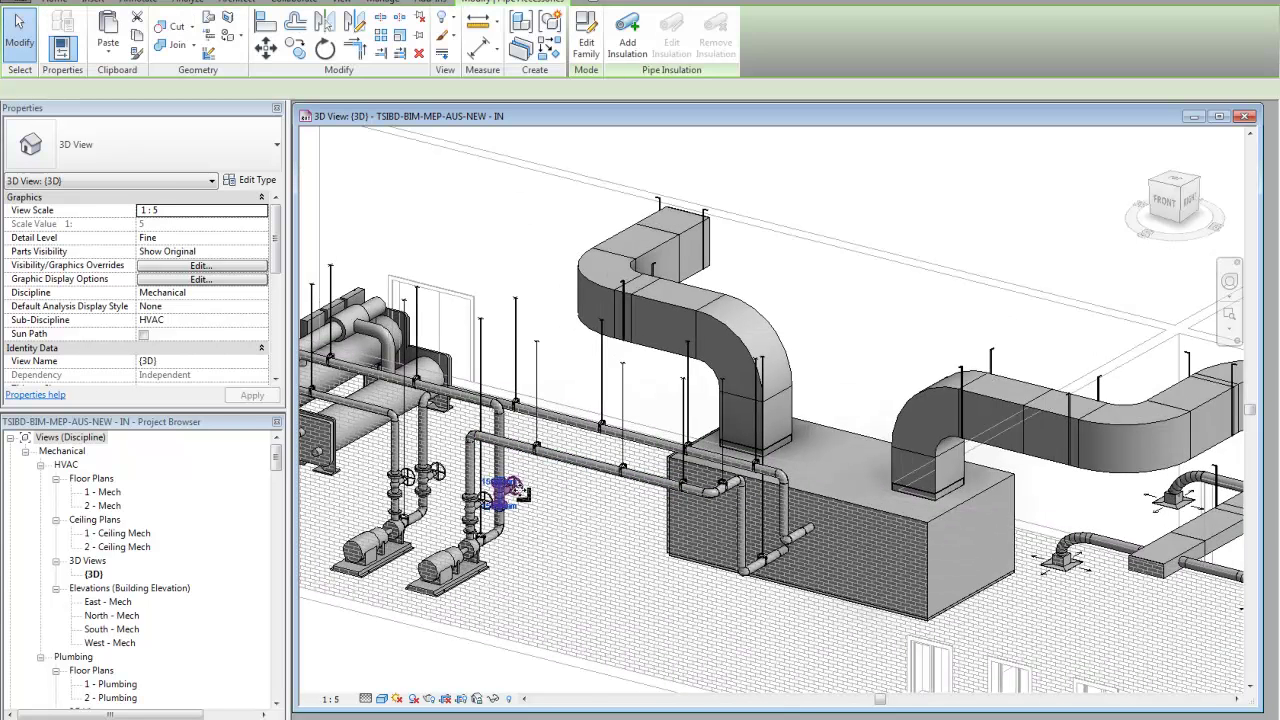
click(240, 184)
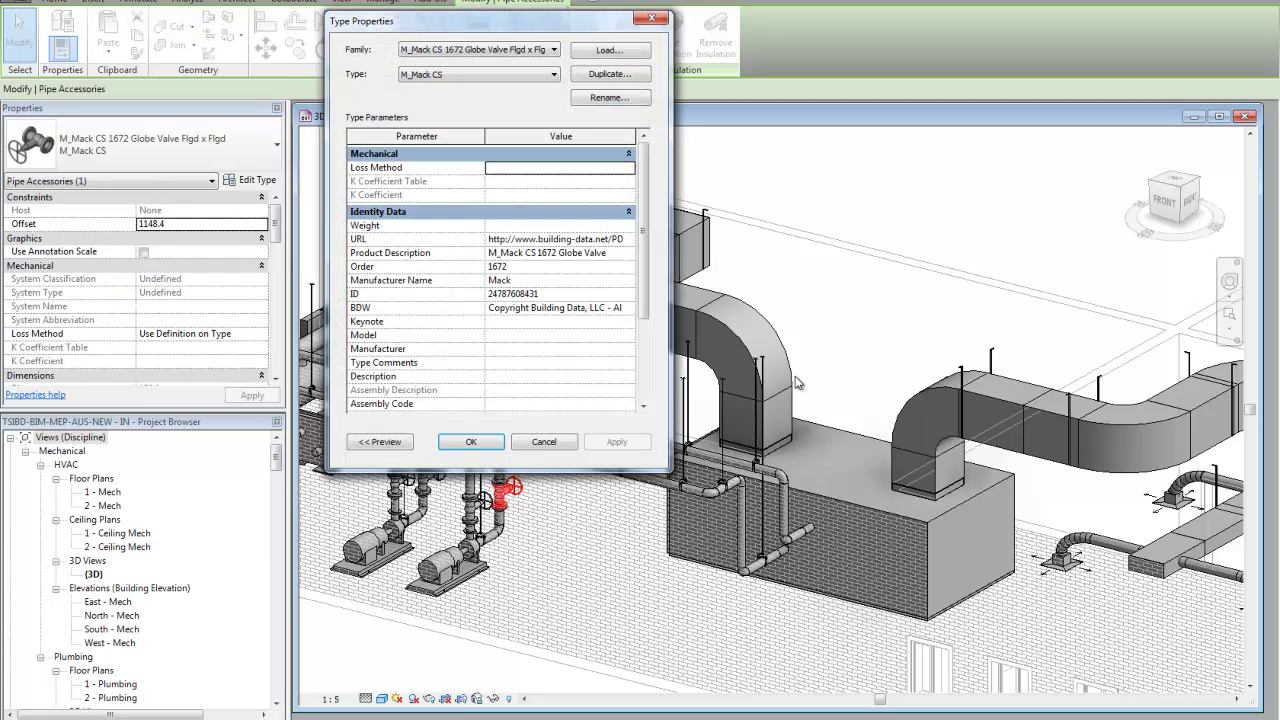
click(538, 446)
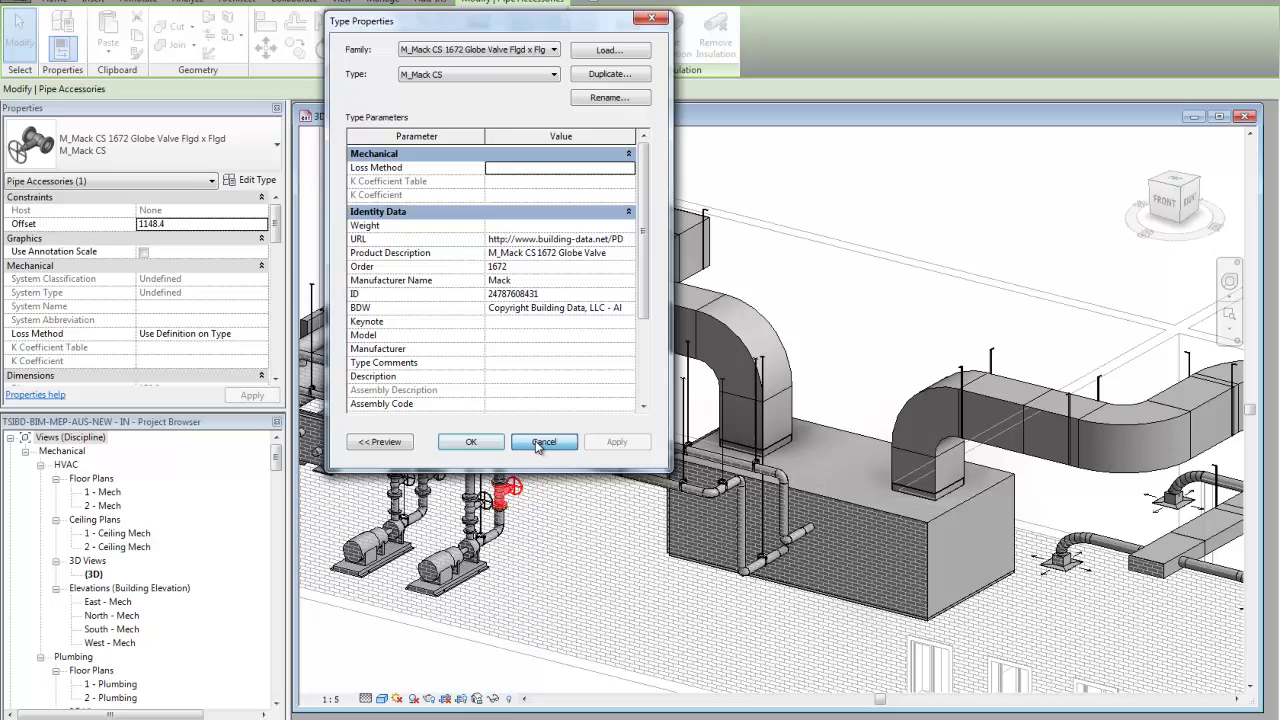
key(Escape)
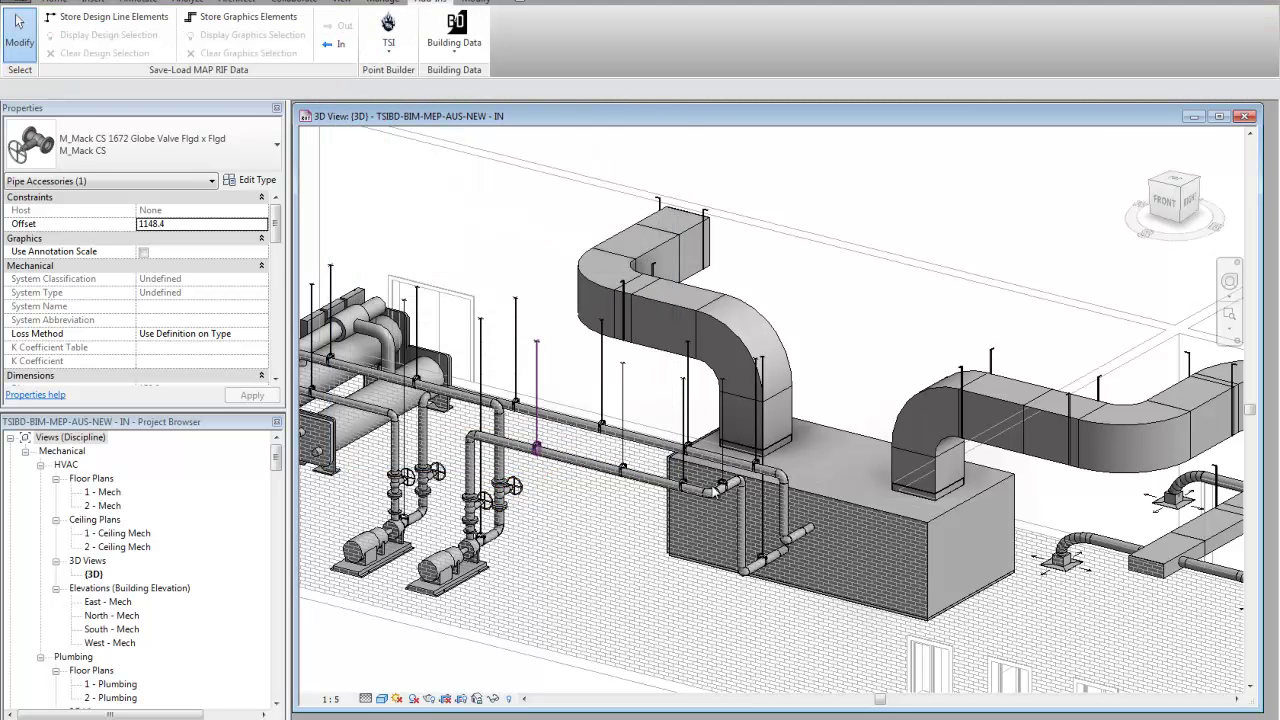
scroll(798, 480, down, 2)
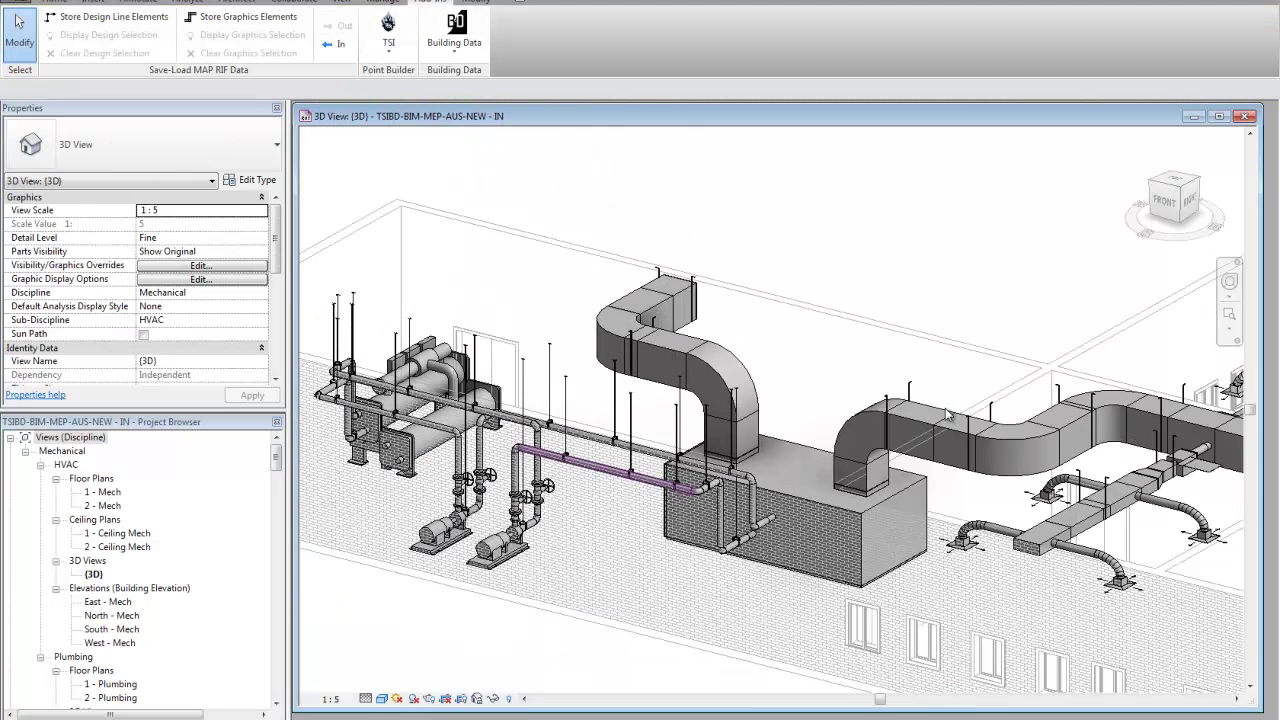
scroll(945, 405, down, 2)
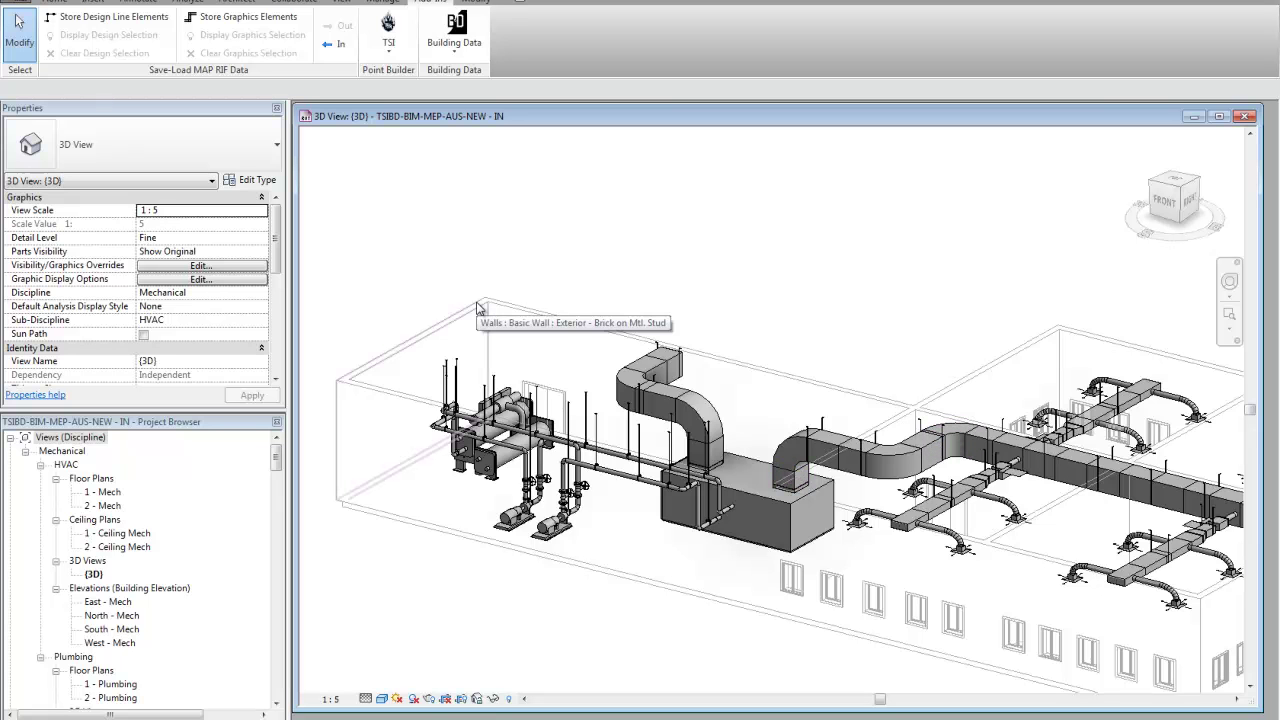
Window-select the plant, pipes and ducts on the left and start the TSI Export Points tool.
drag(361, 237, 968, 647)
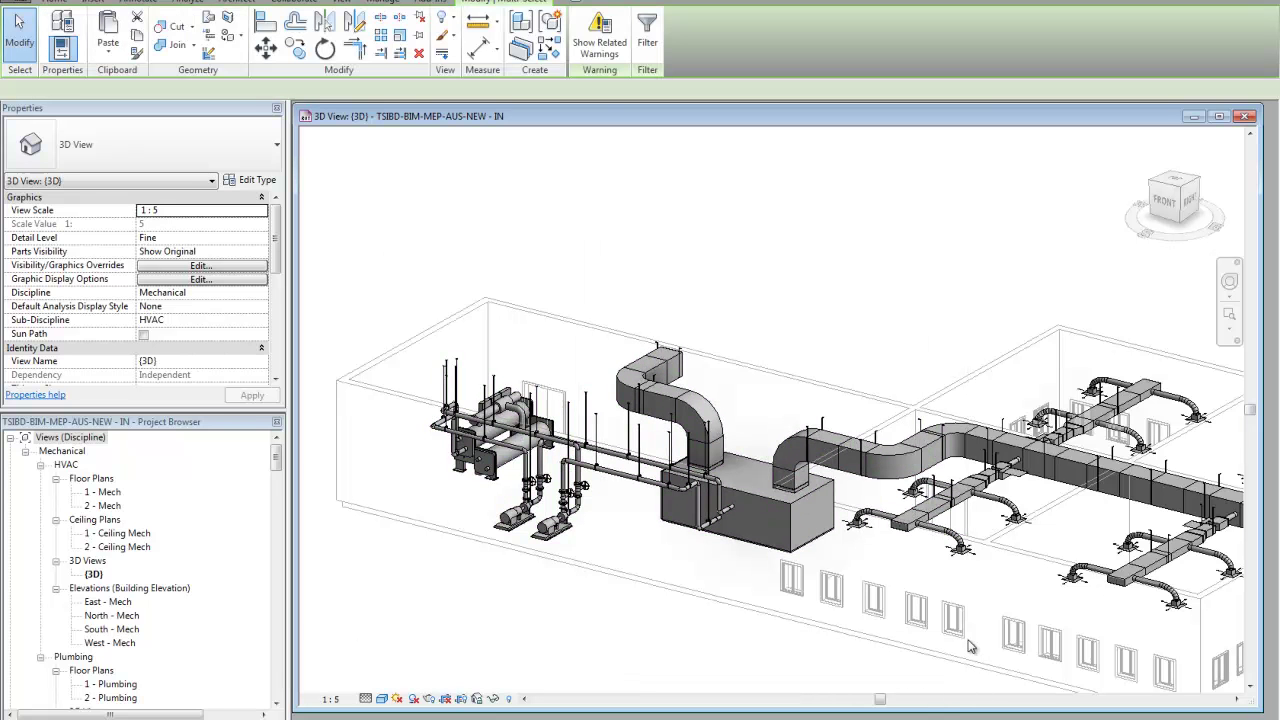
click(429, 3)
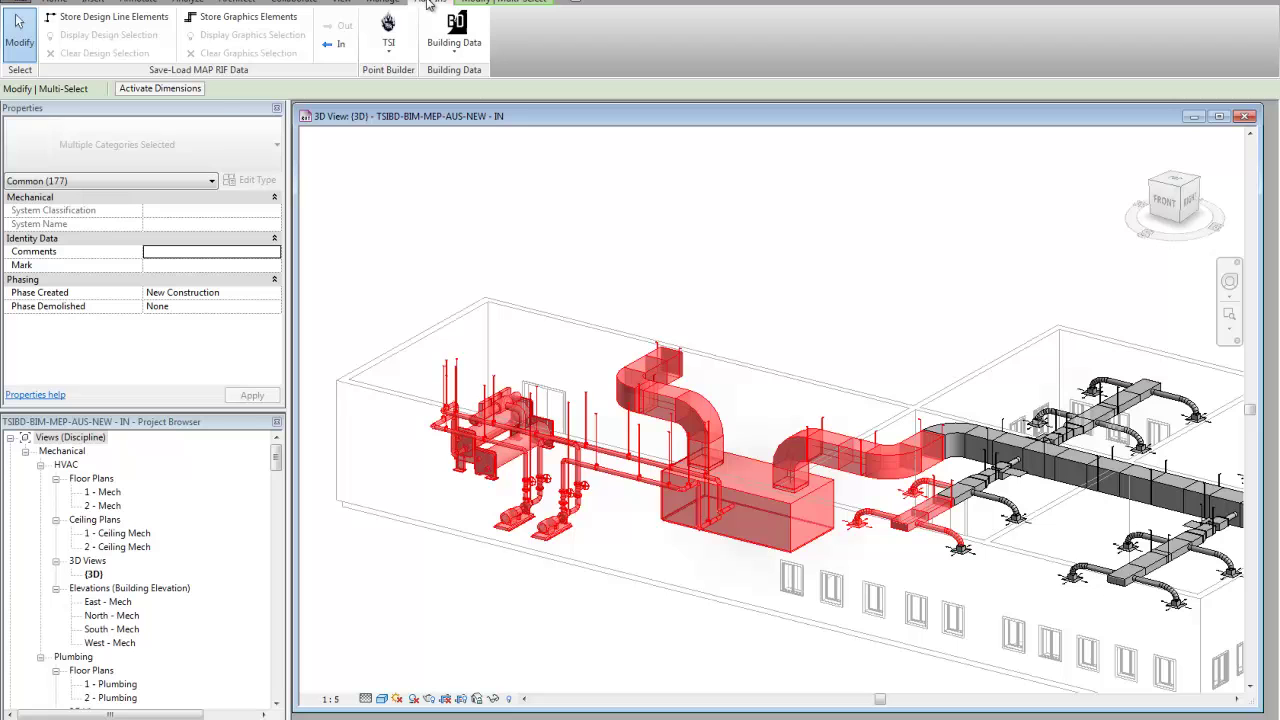
click(391, 52)
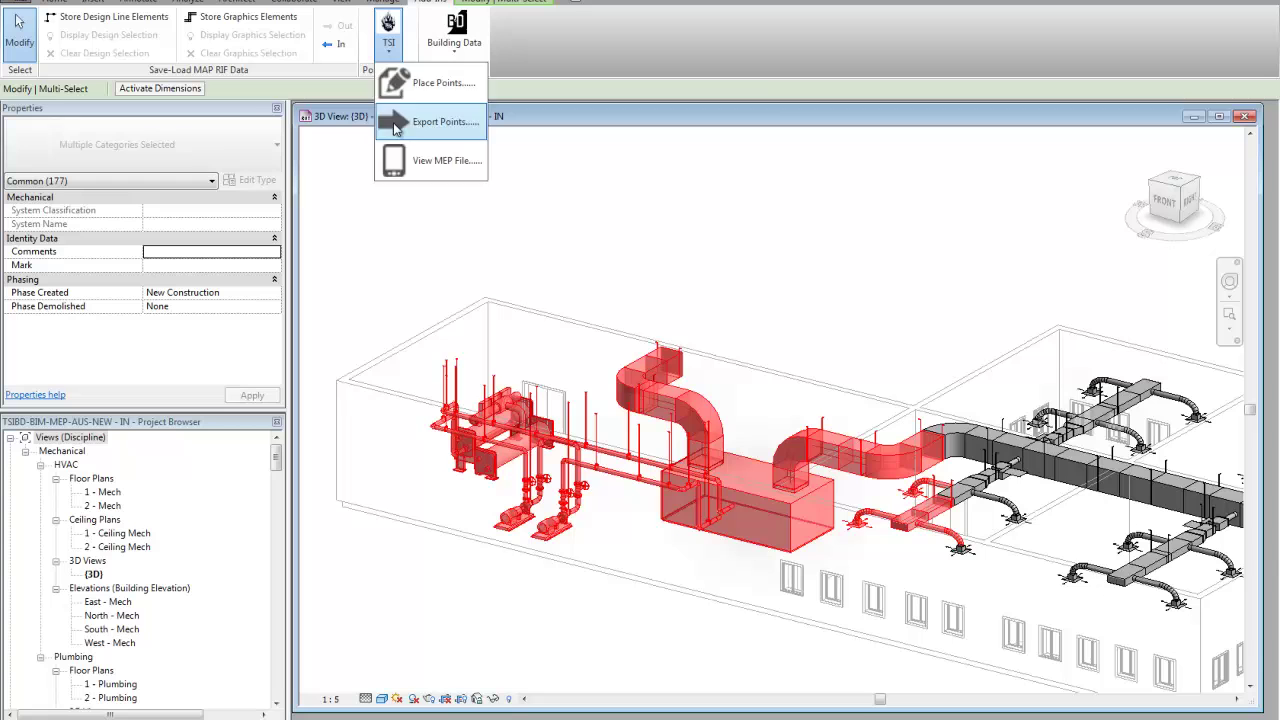
click(395, 124)
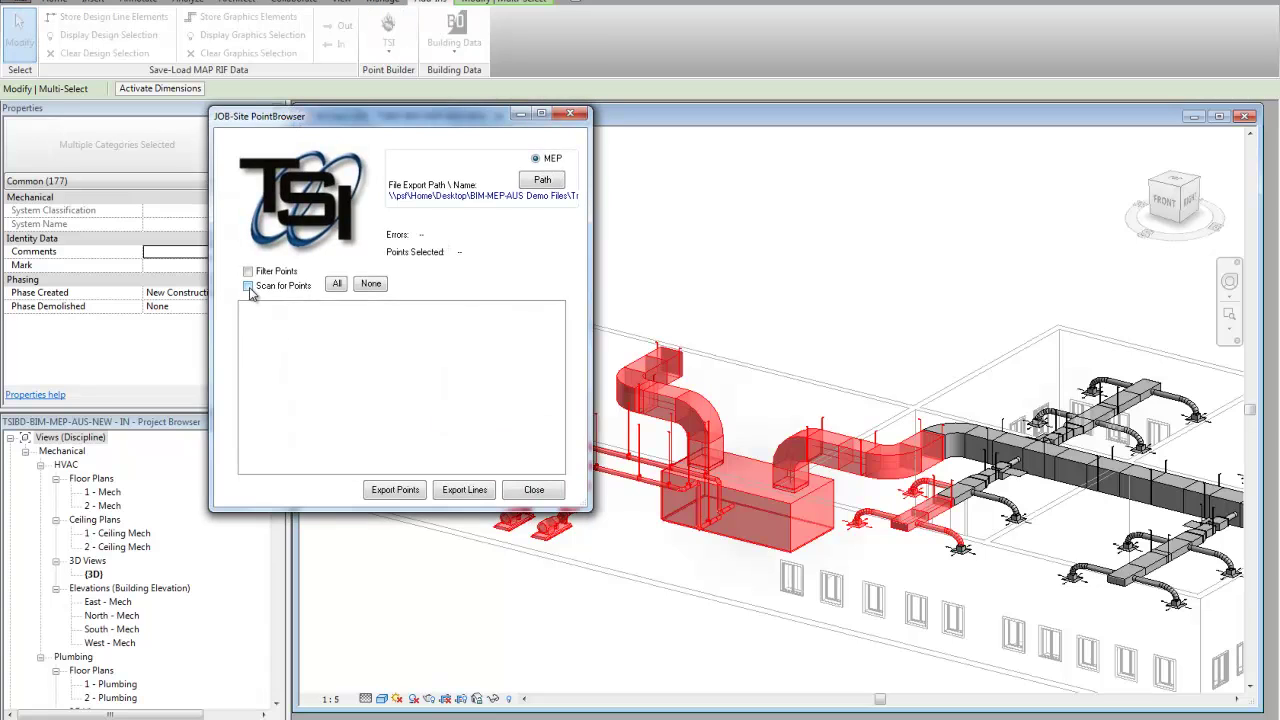
Scan for points, include M_DiamondClevisHanger and Rectangular Z-Strap Hanger, and export to Trimble MEP.mep.
click(248, 286)
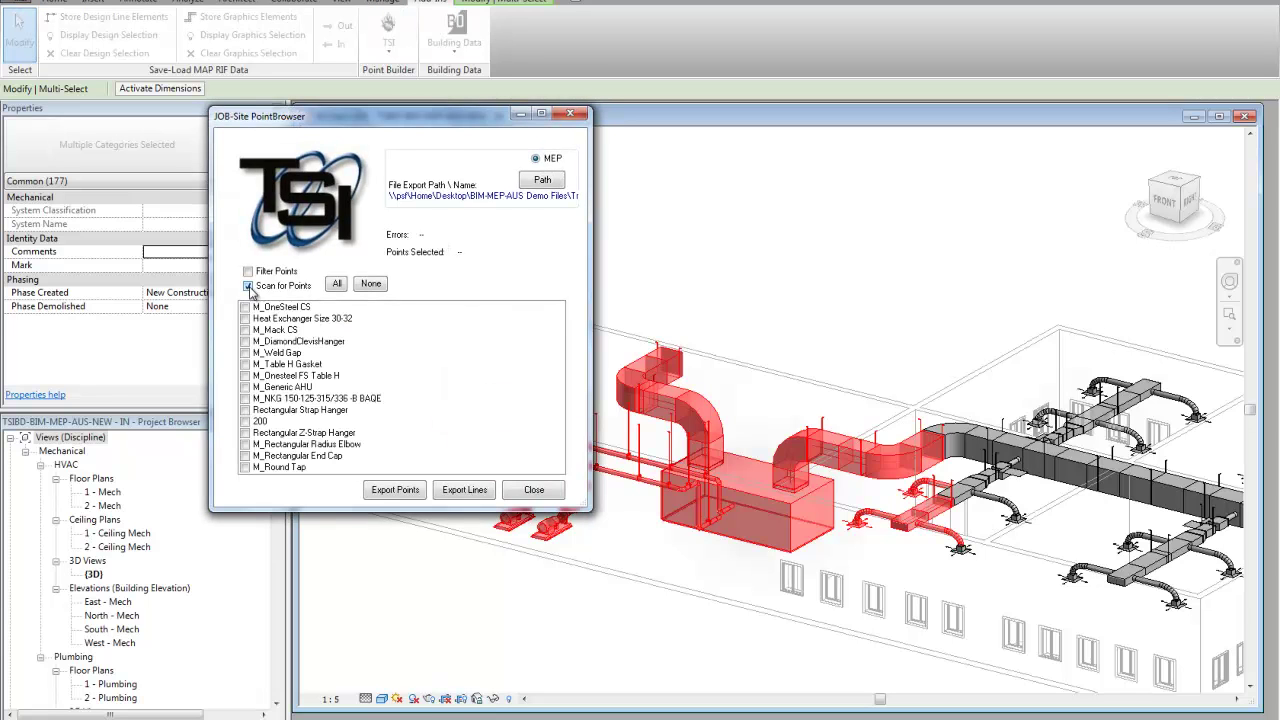
click(245, 342)
click(245, 433)
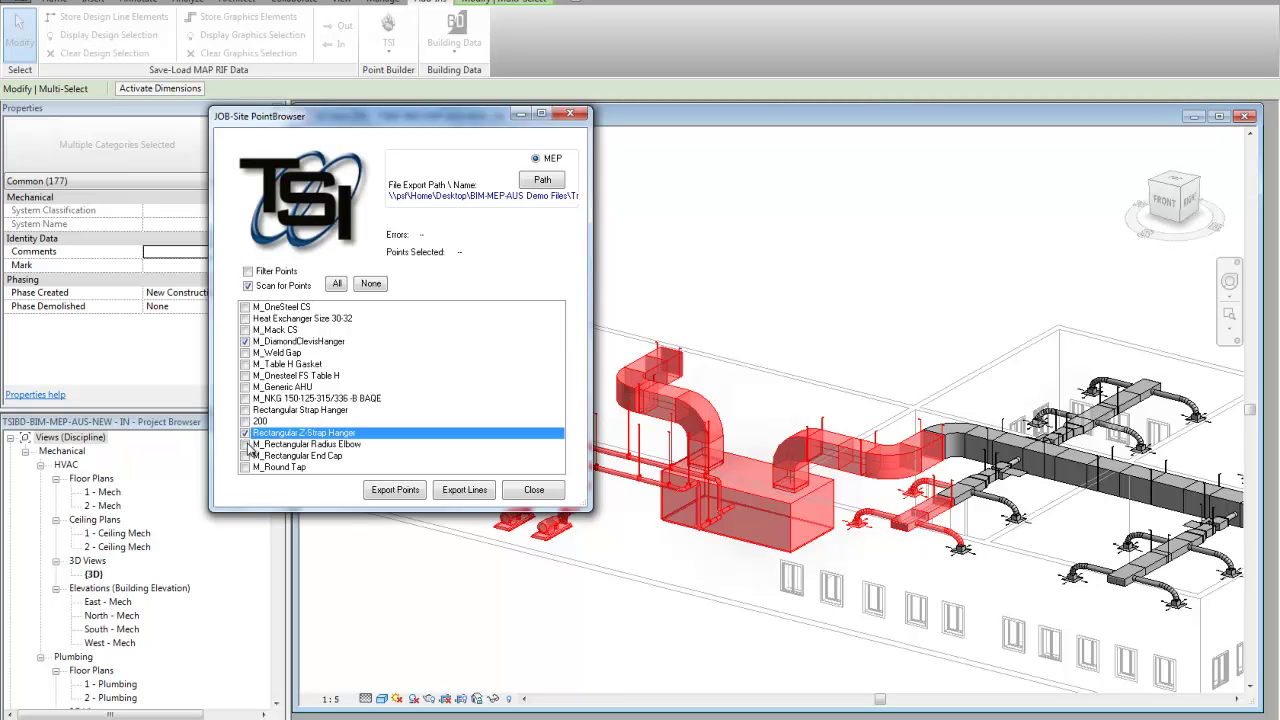
click(555, 185)
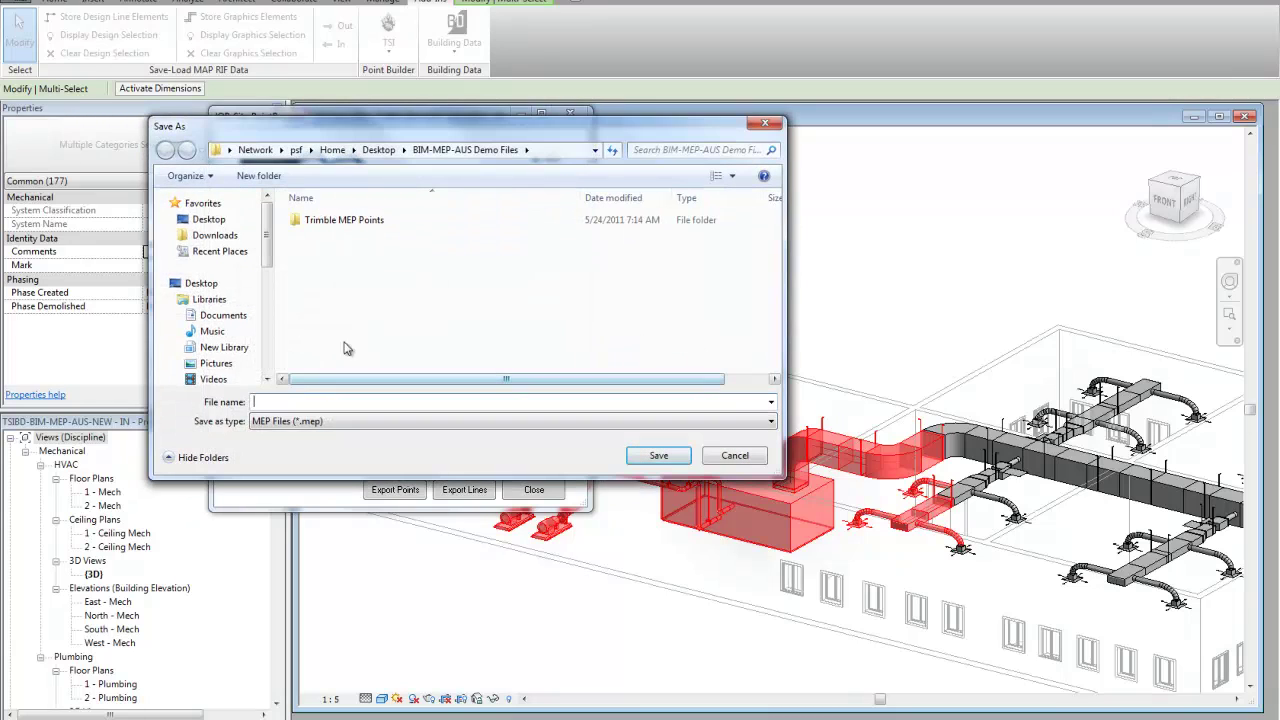
text(T)
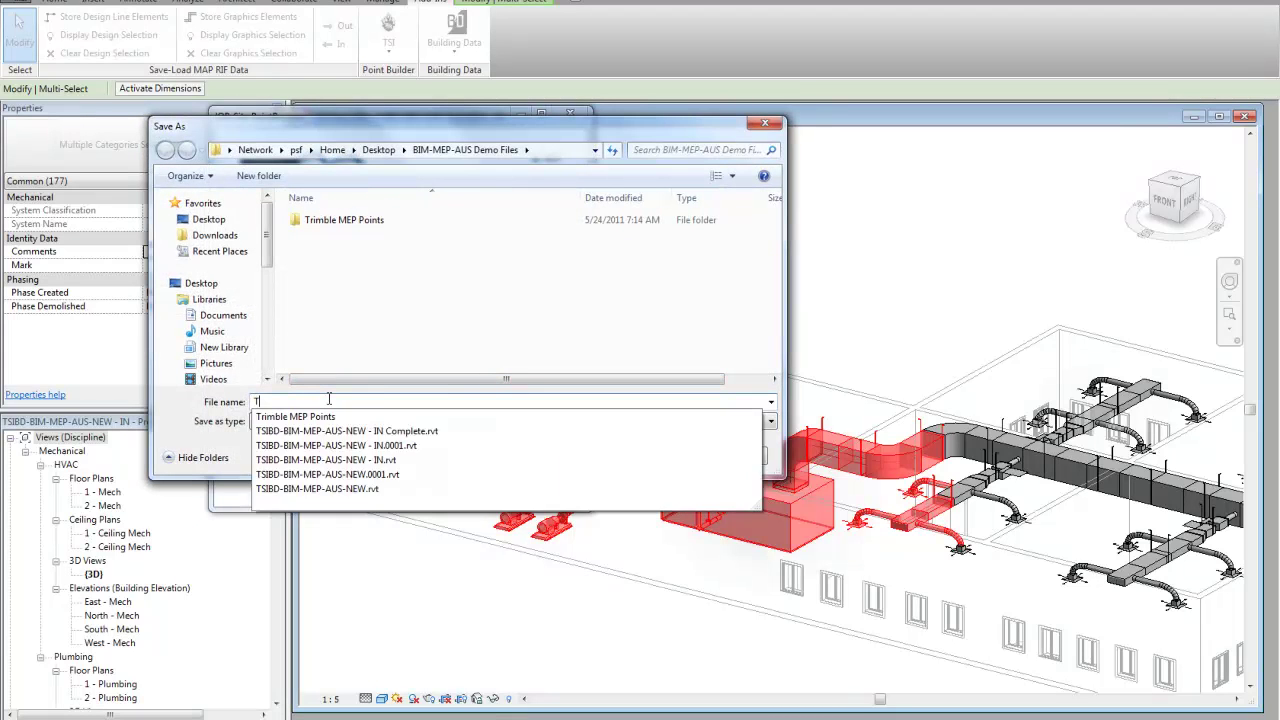
text(rimbel)
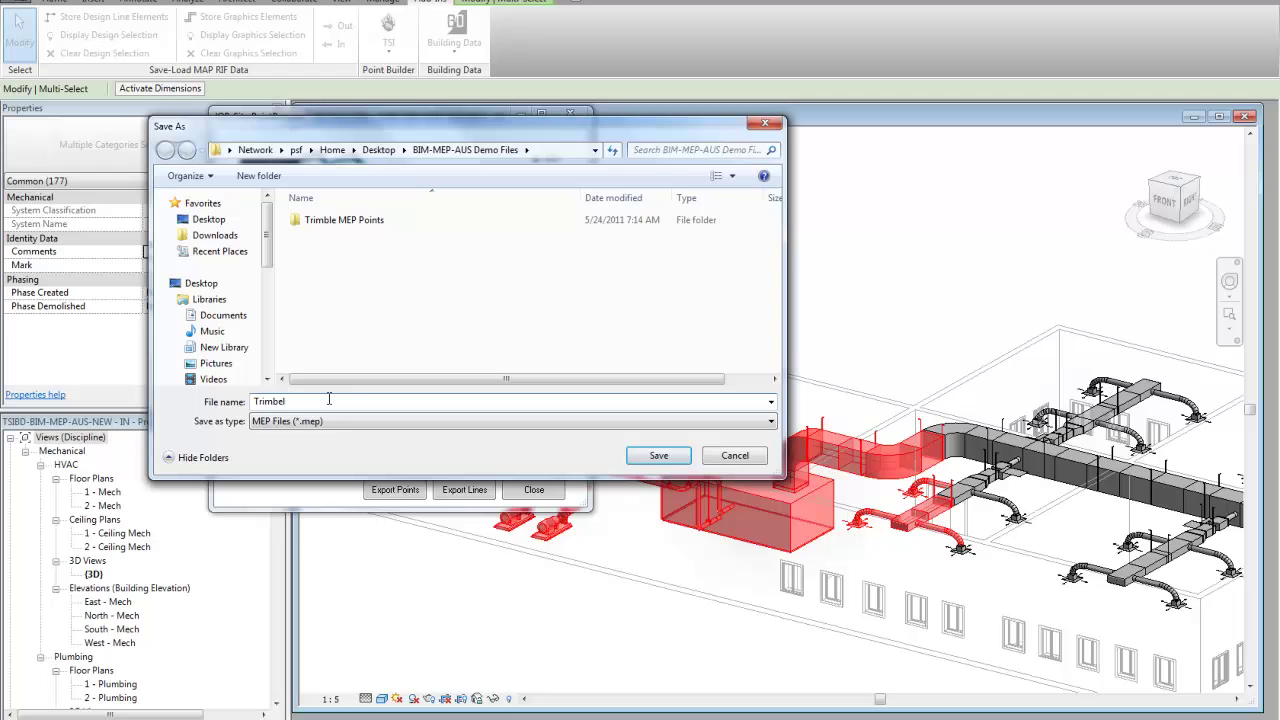
key(BackSpace)
key(BackSpace)
text(le MEP)
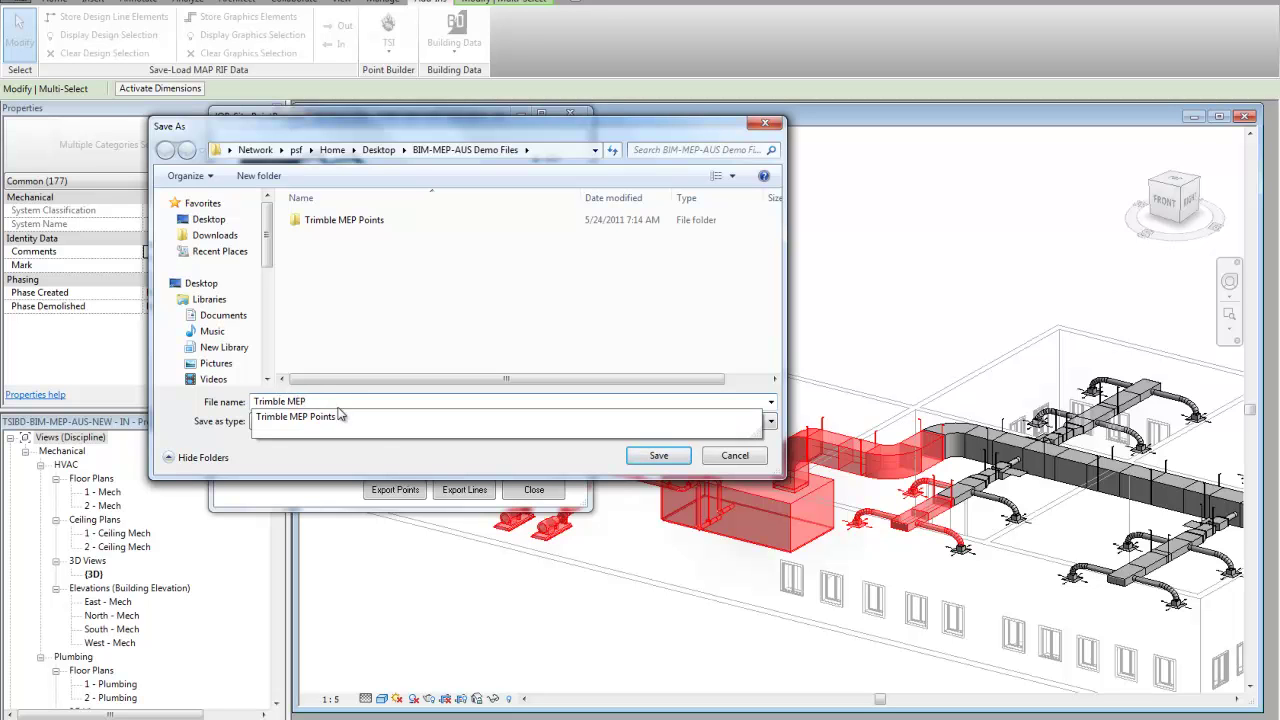
click(658, 456)
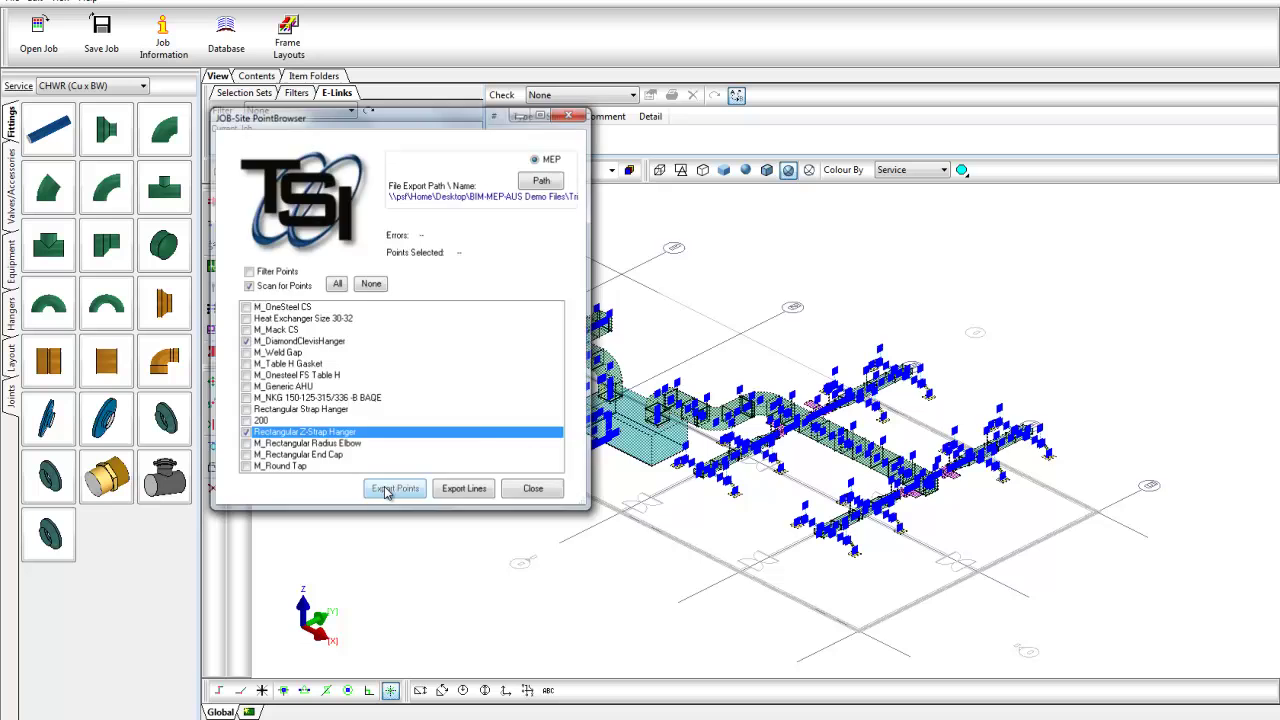
click(386, 489)
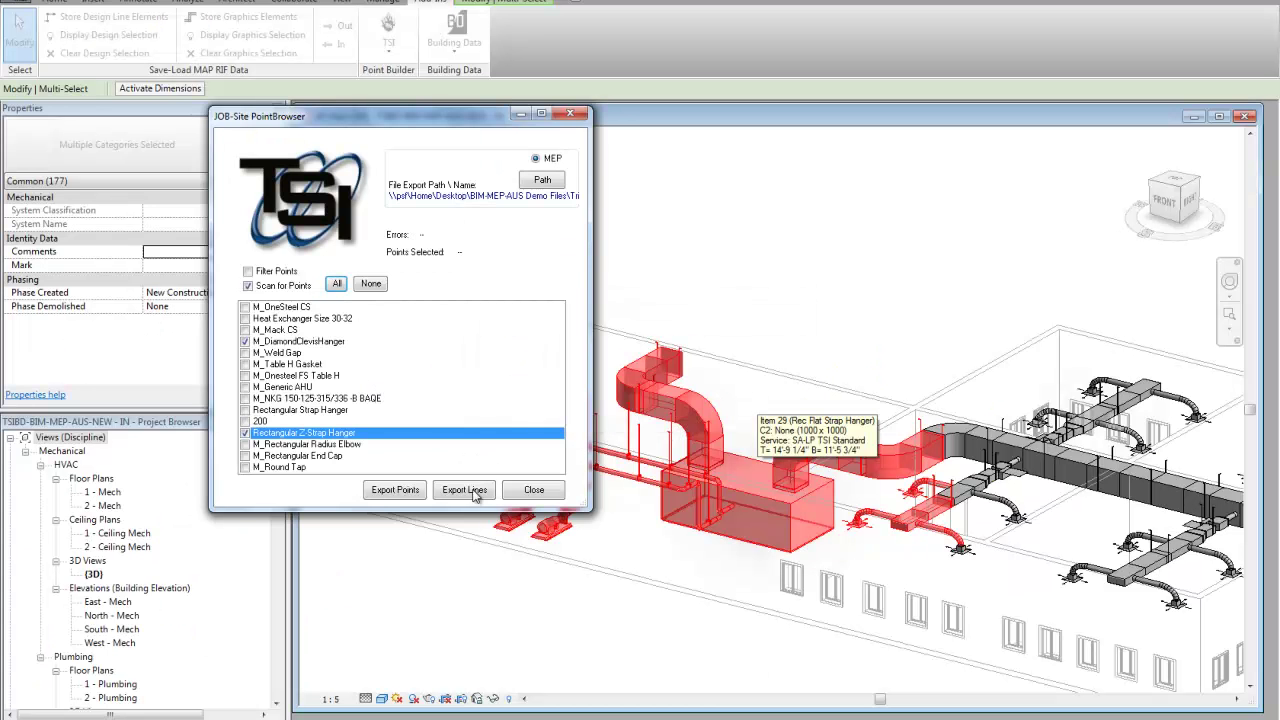
click(534, 489)
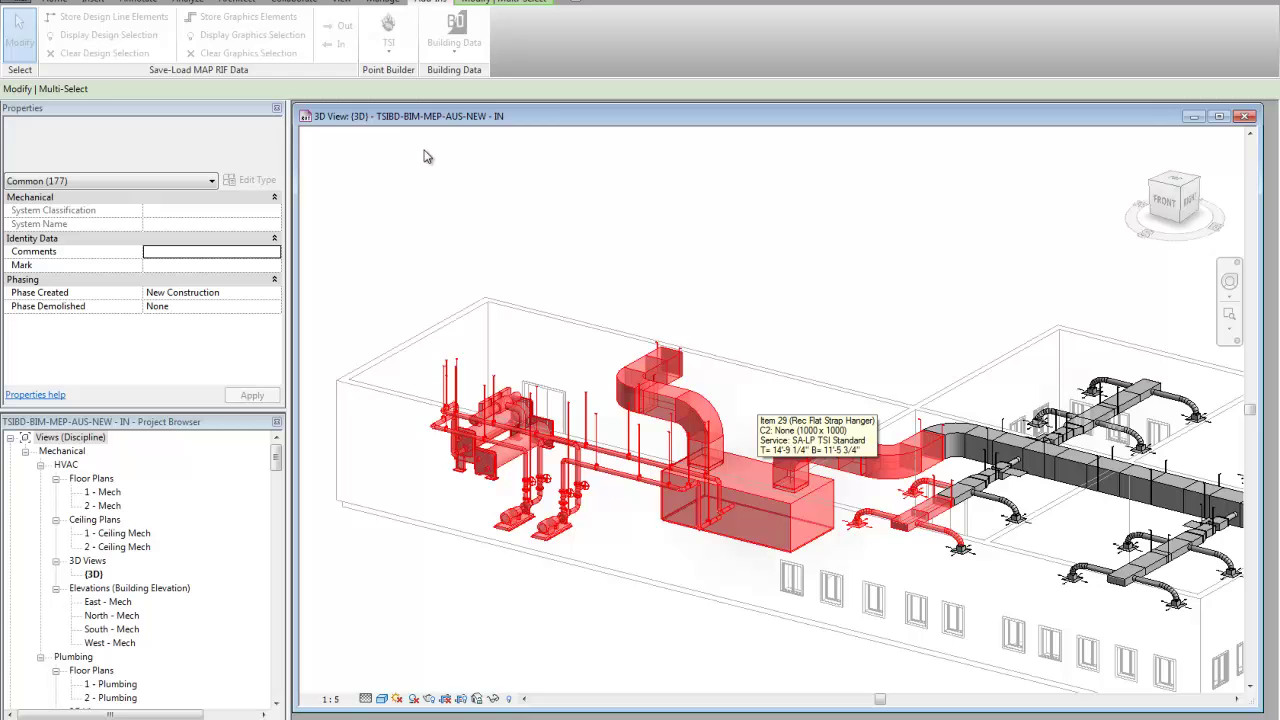
click(390, 50)
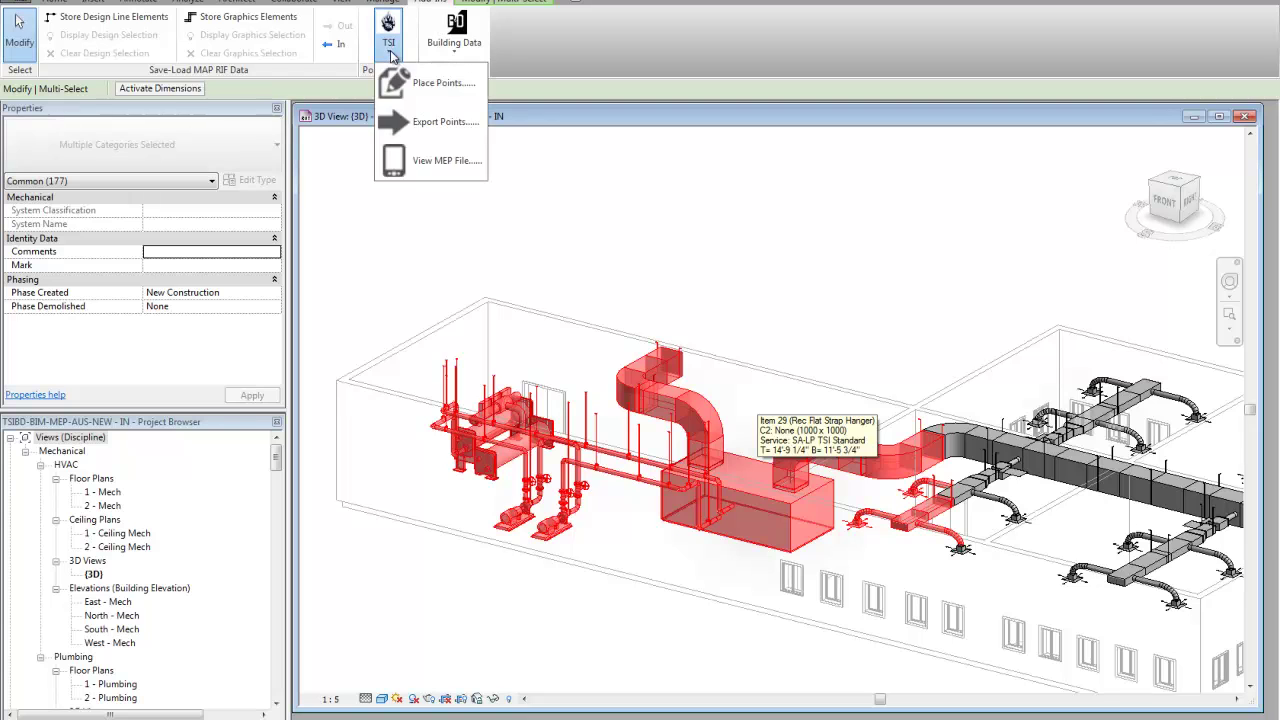
click(416, 163)
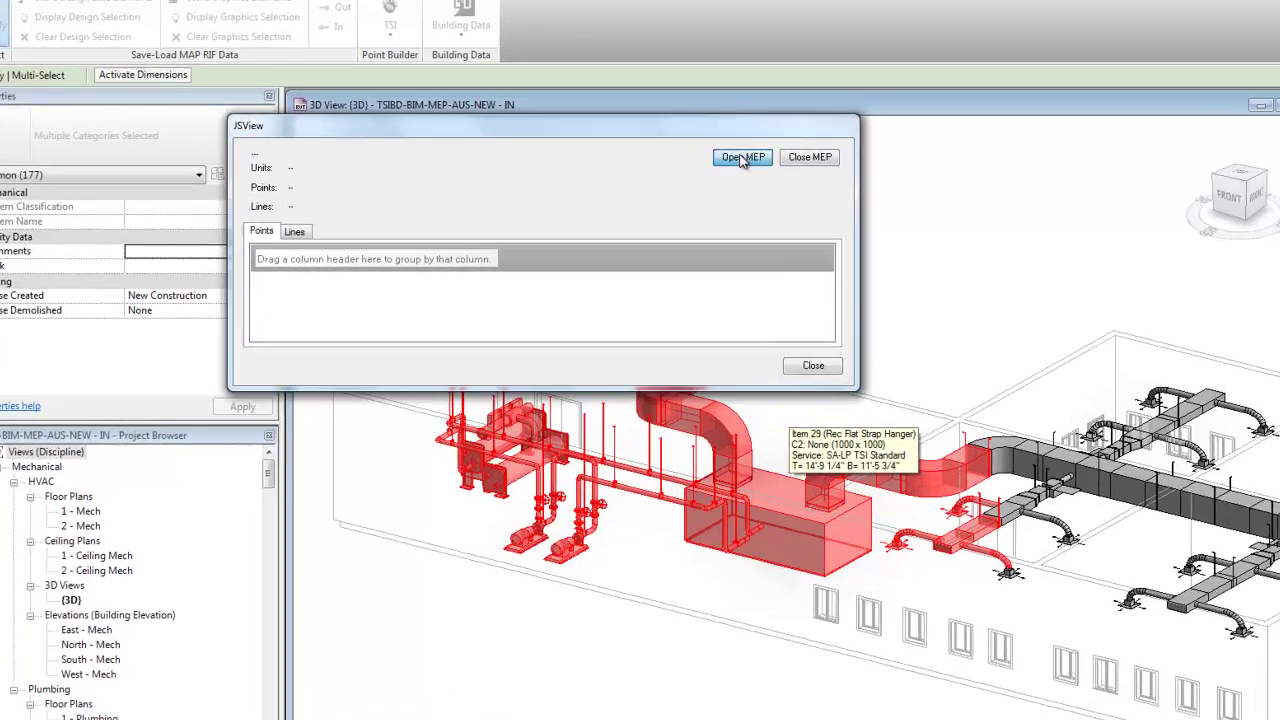
click(742, 160)
click(490, 158)
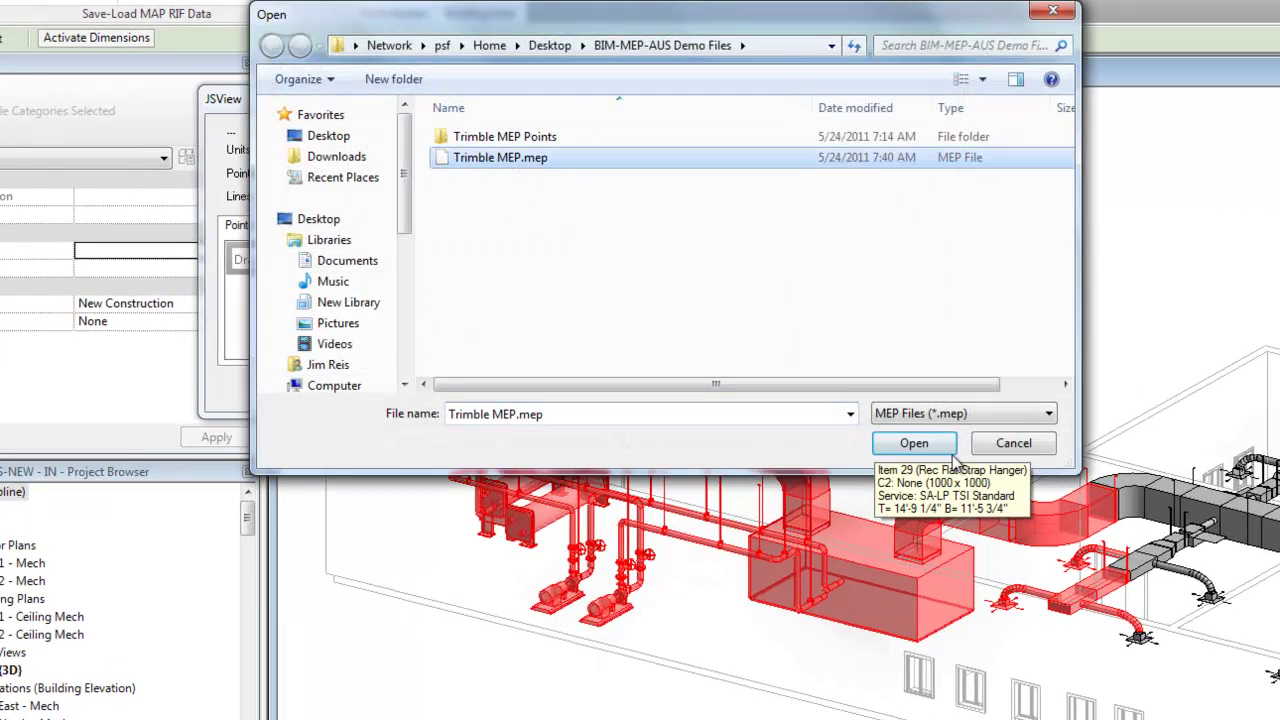
key(Return)
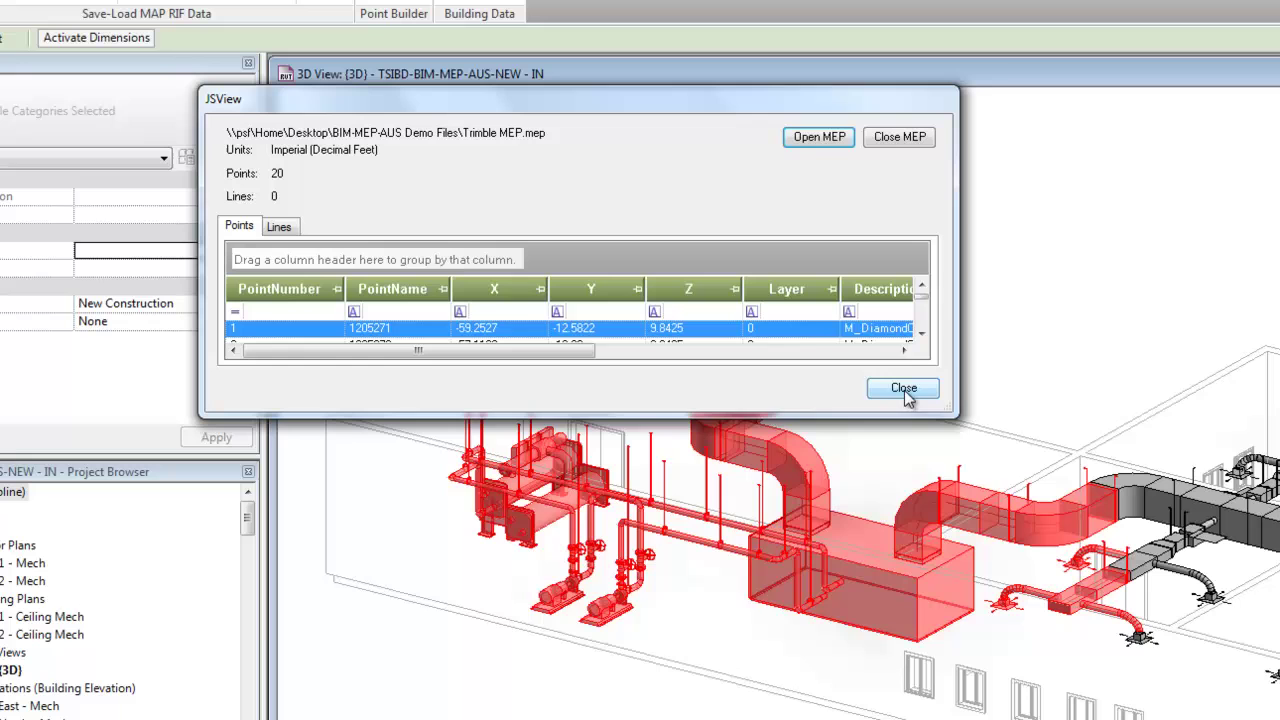
drag(957, 415, 981, 713)
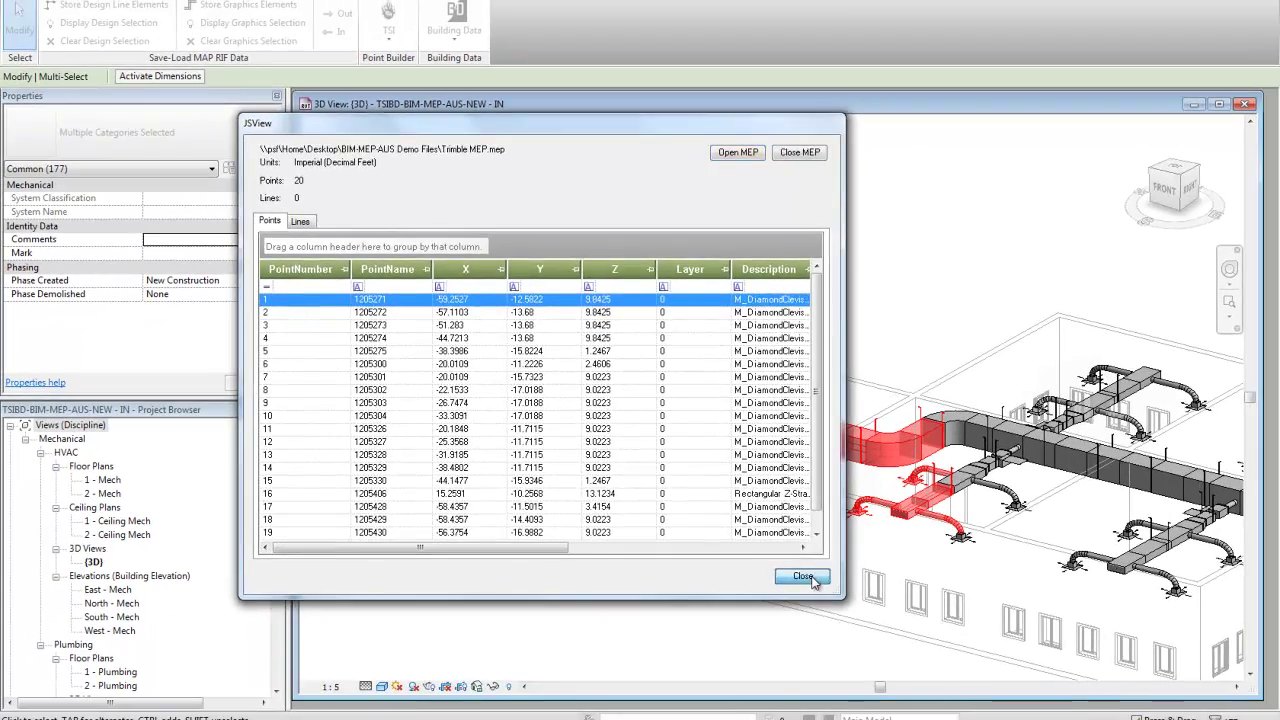
click(933, 688)
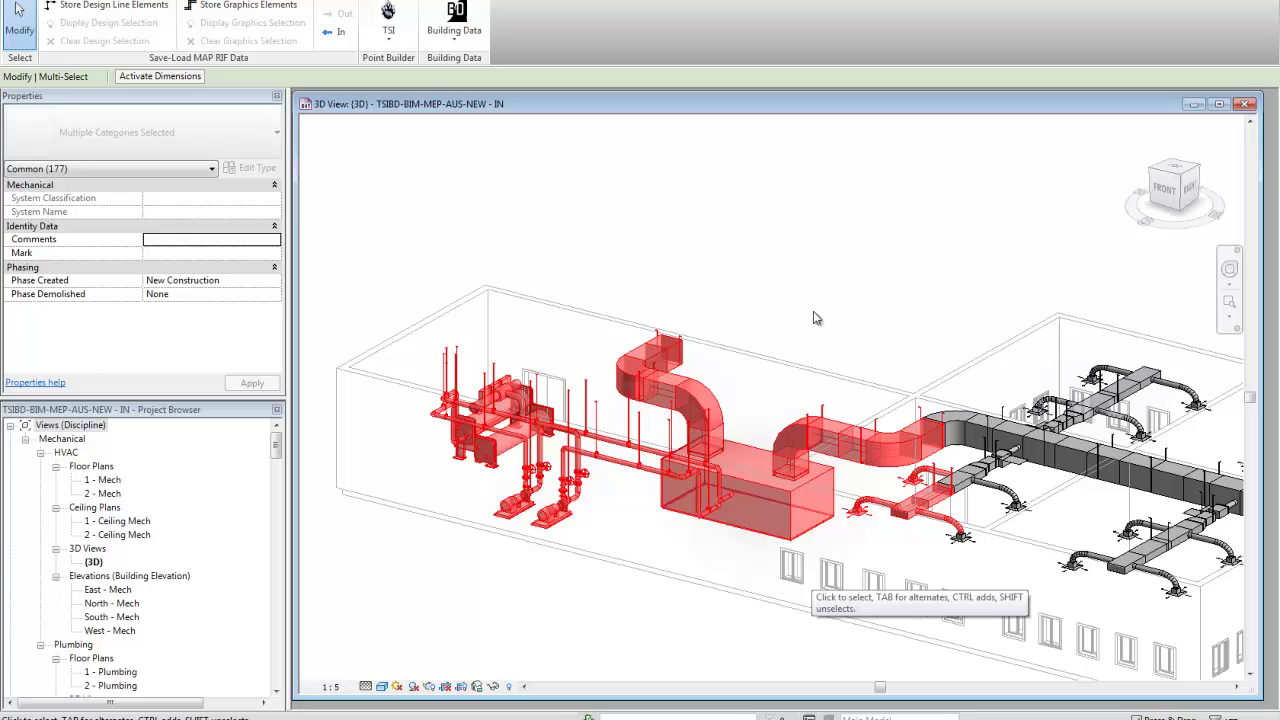
Deselect the ductwork and equipment and zoom out to show the whole building model.
click(815, 318)
scroll(850, 325, down, 2)
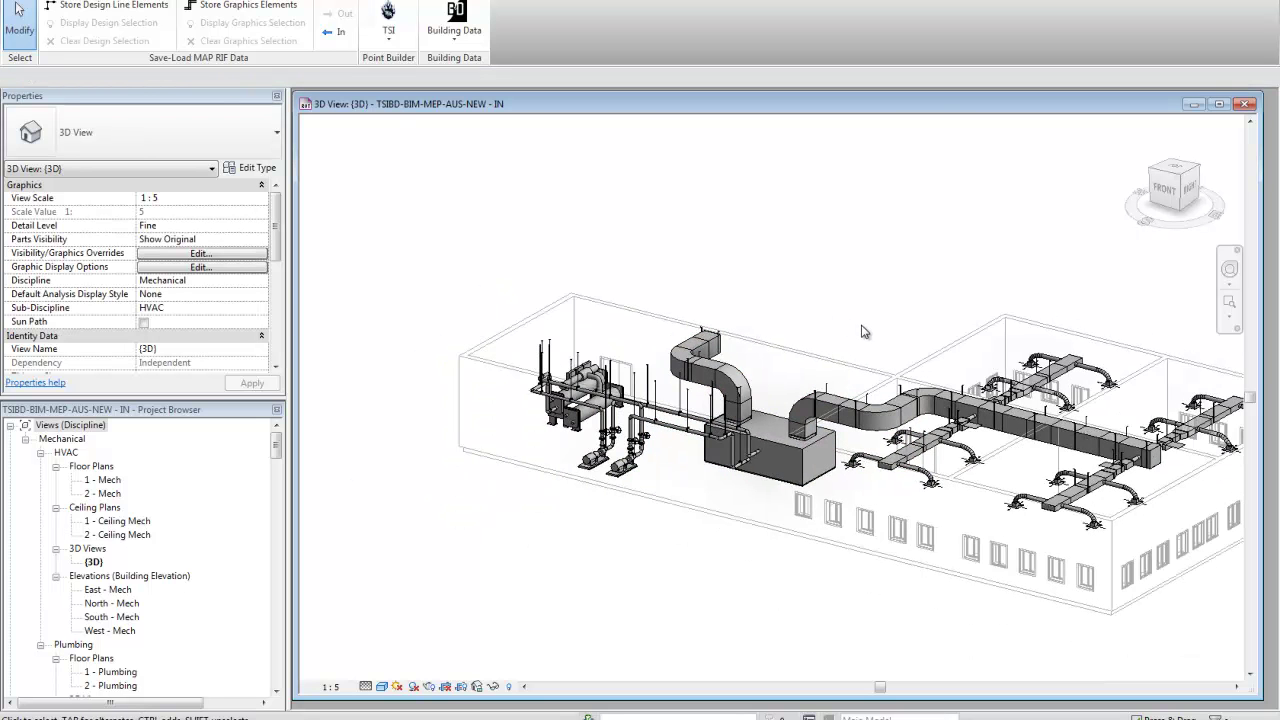
scroll(864, 332, down, 1)
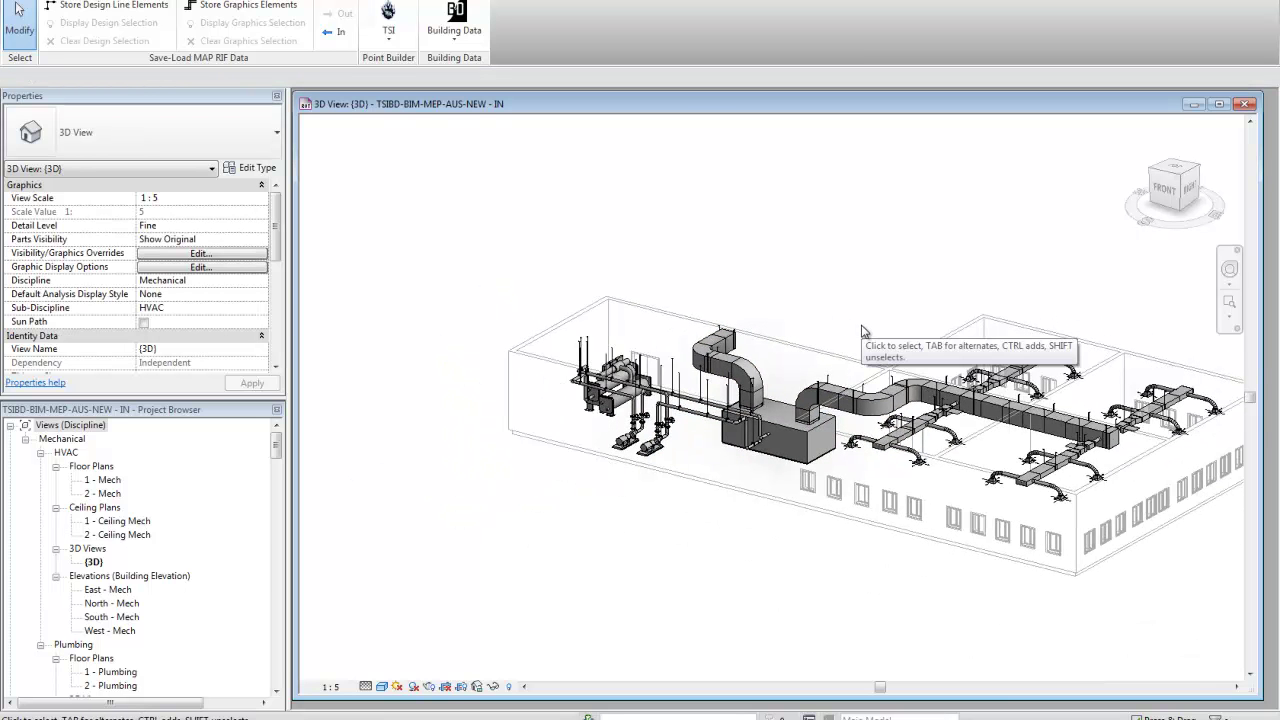